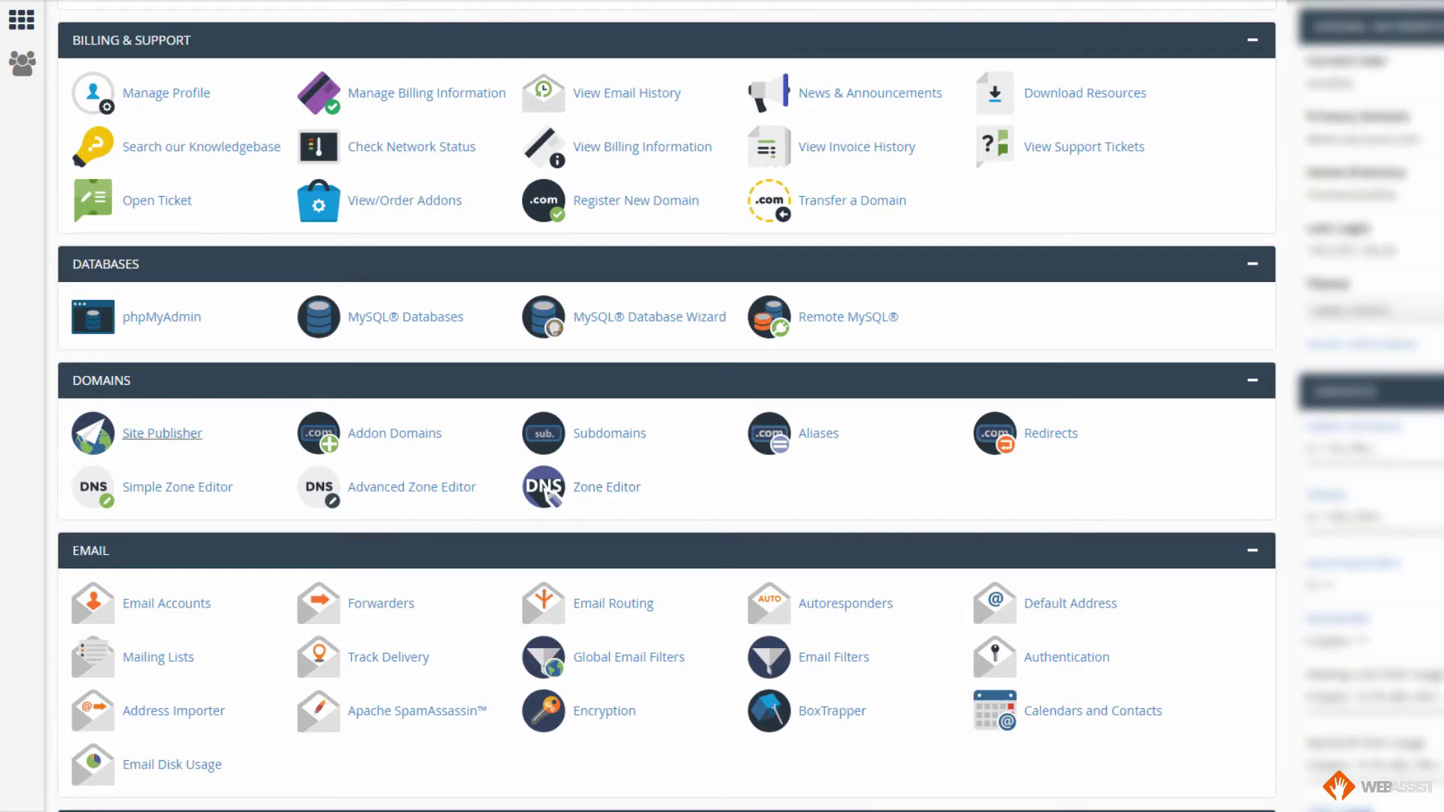
Open the Zone Editor and locate demo-account.com in the domain list
click(604, 489)
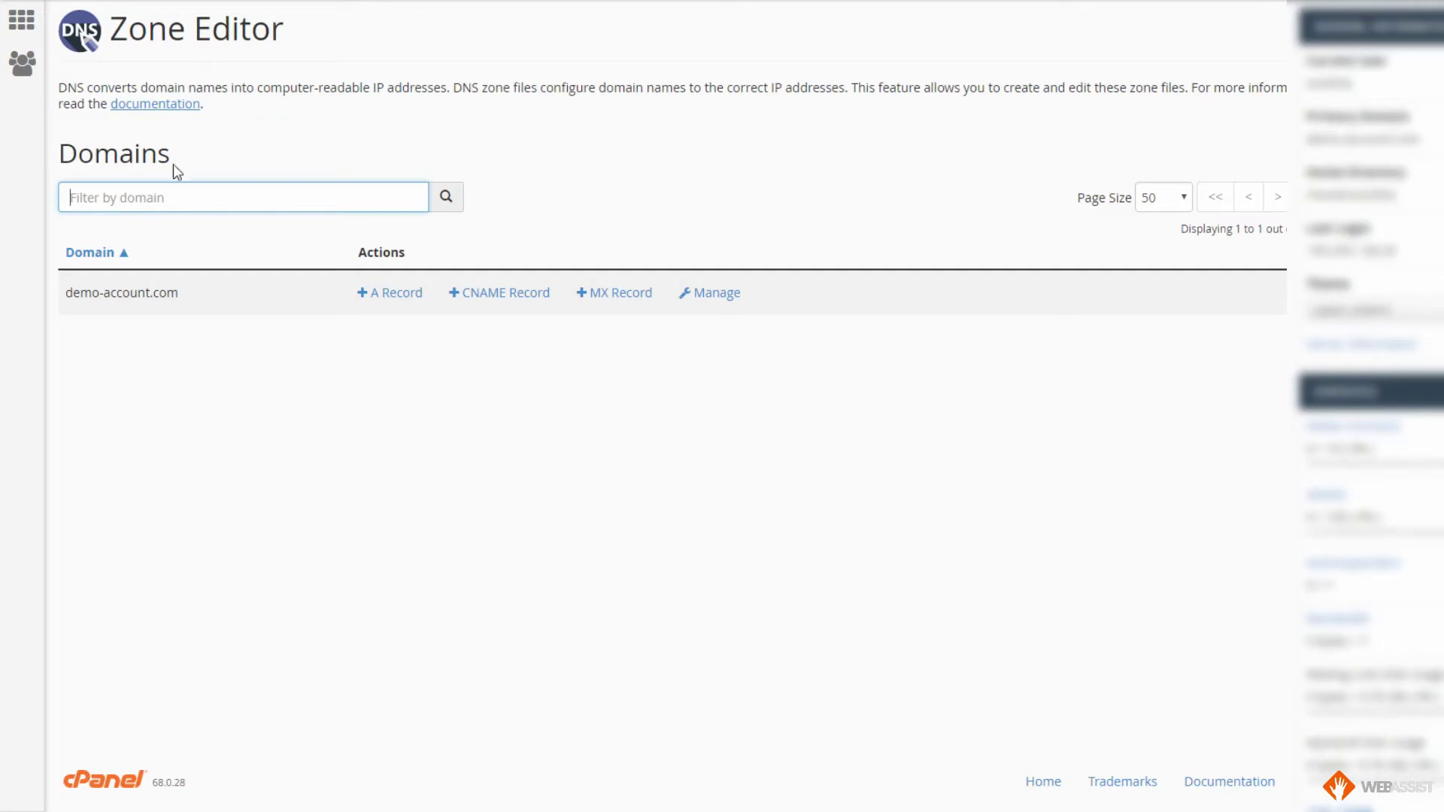
drag(65, 292, 184, 293)
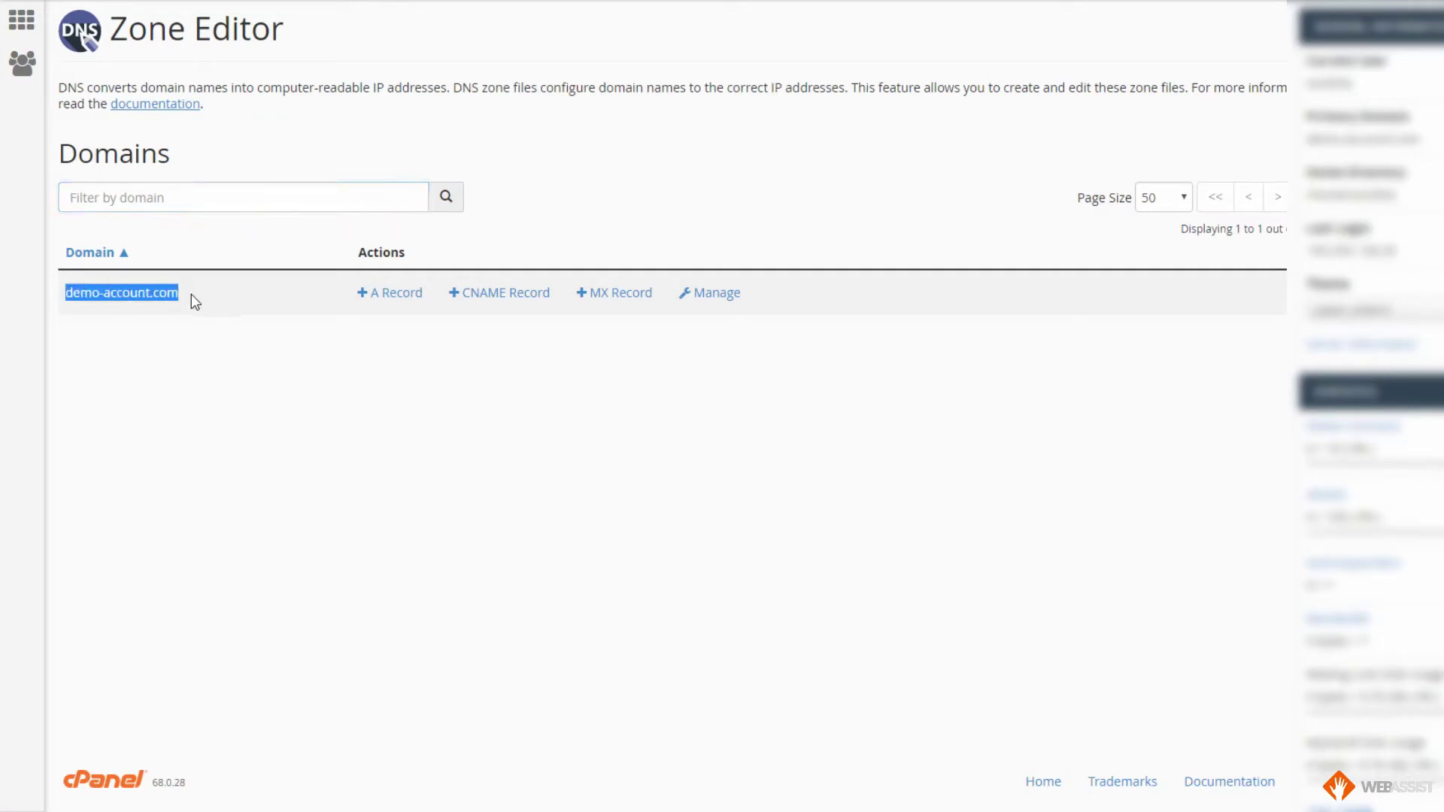
click(114, 292)
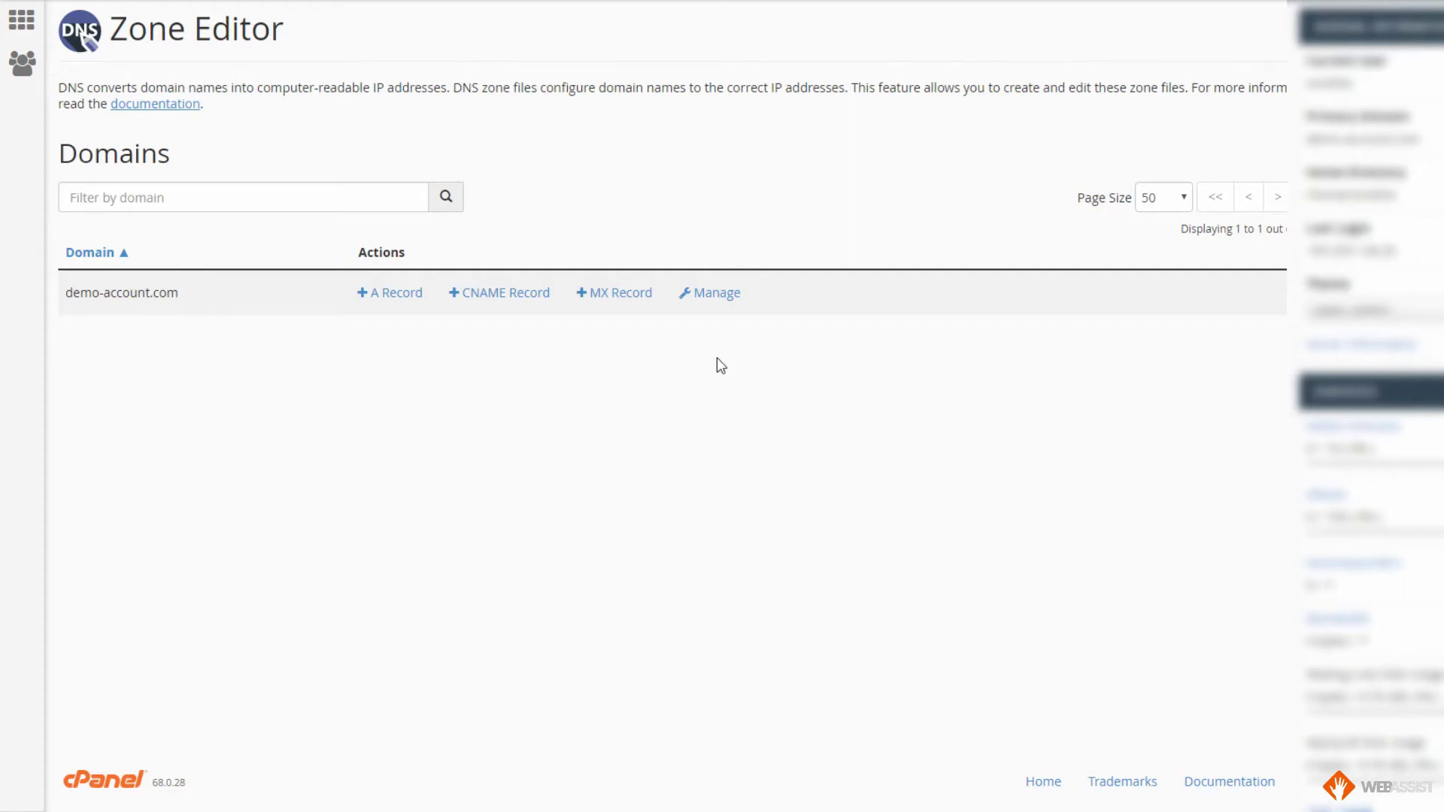
Manage demo-account.com and review its A, MX, CNAME and TXT zone records
click(710, 293)
scroll(314, 206, down, 3)
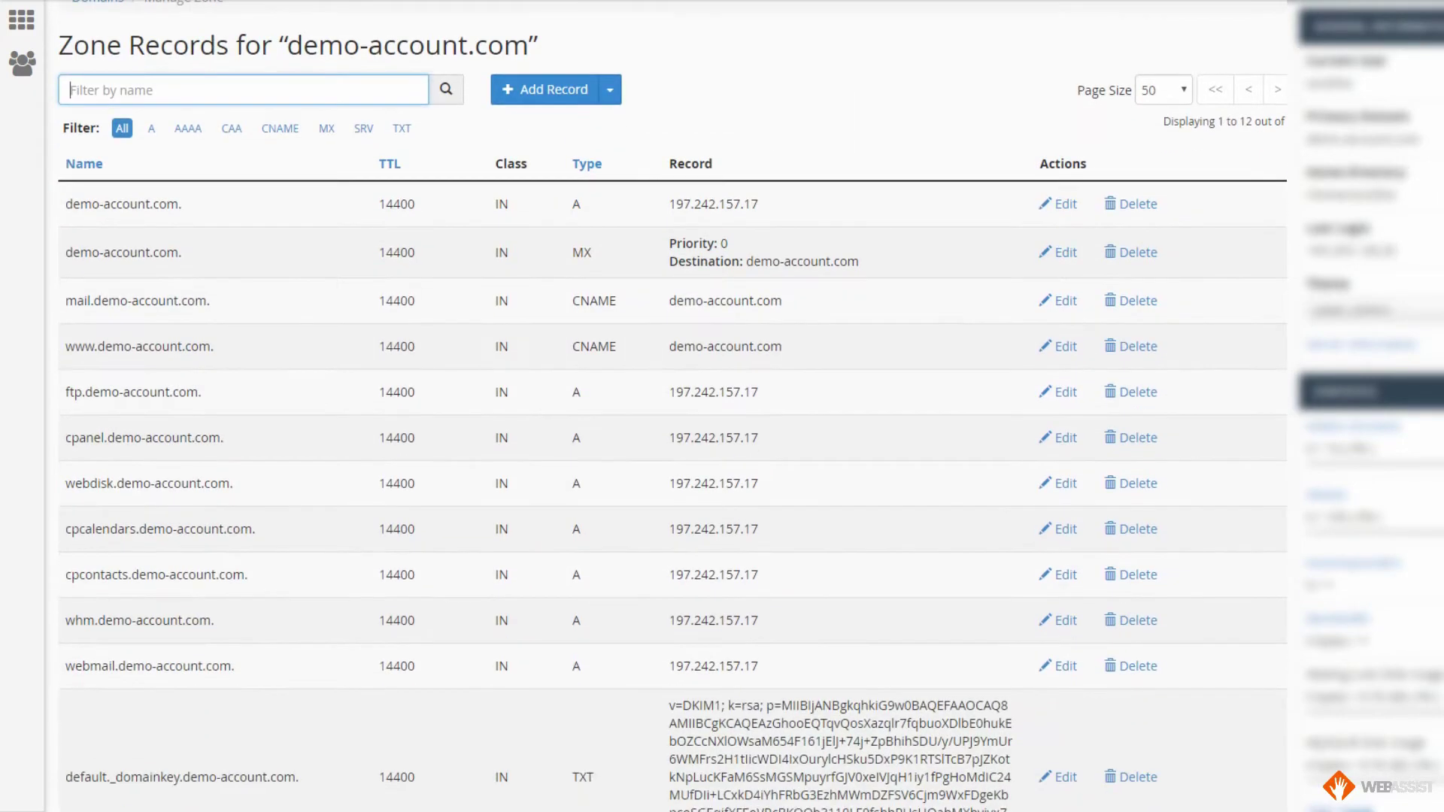
drag(72, 114, 1264, 632)
click(1264, 632)
scroll(1264, 631, up, 3)
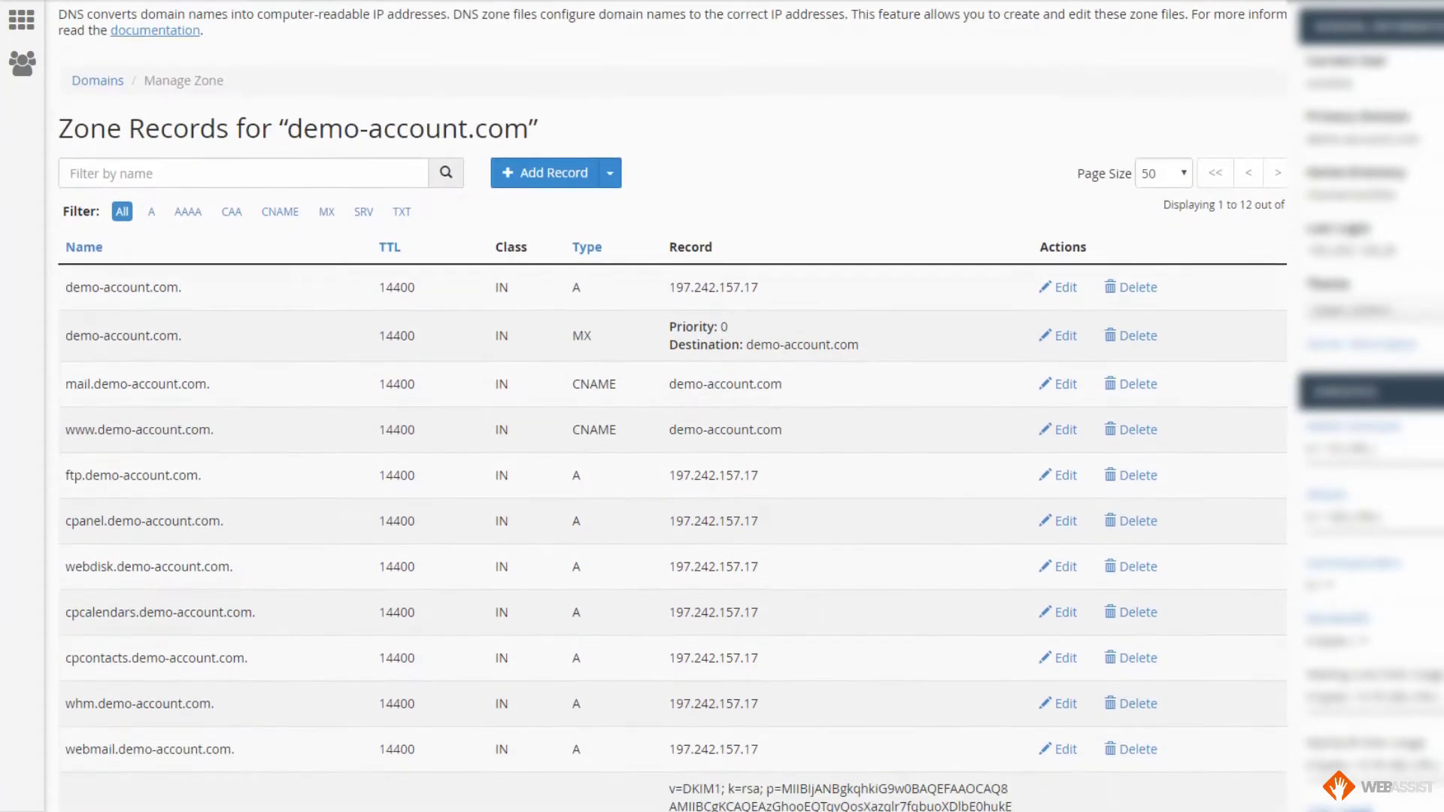
scroll(1264, 632, down, 2)
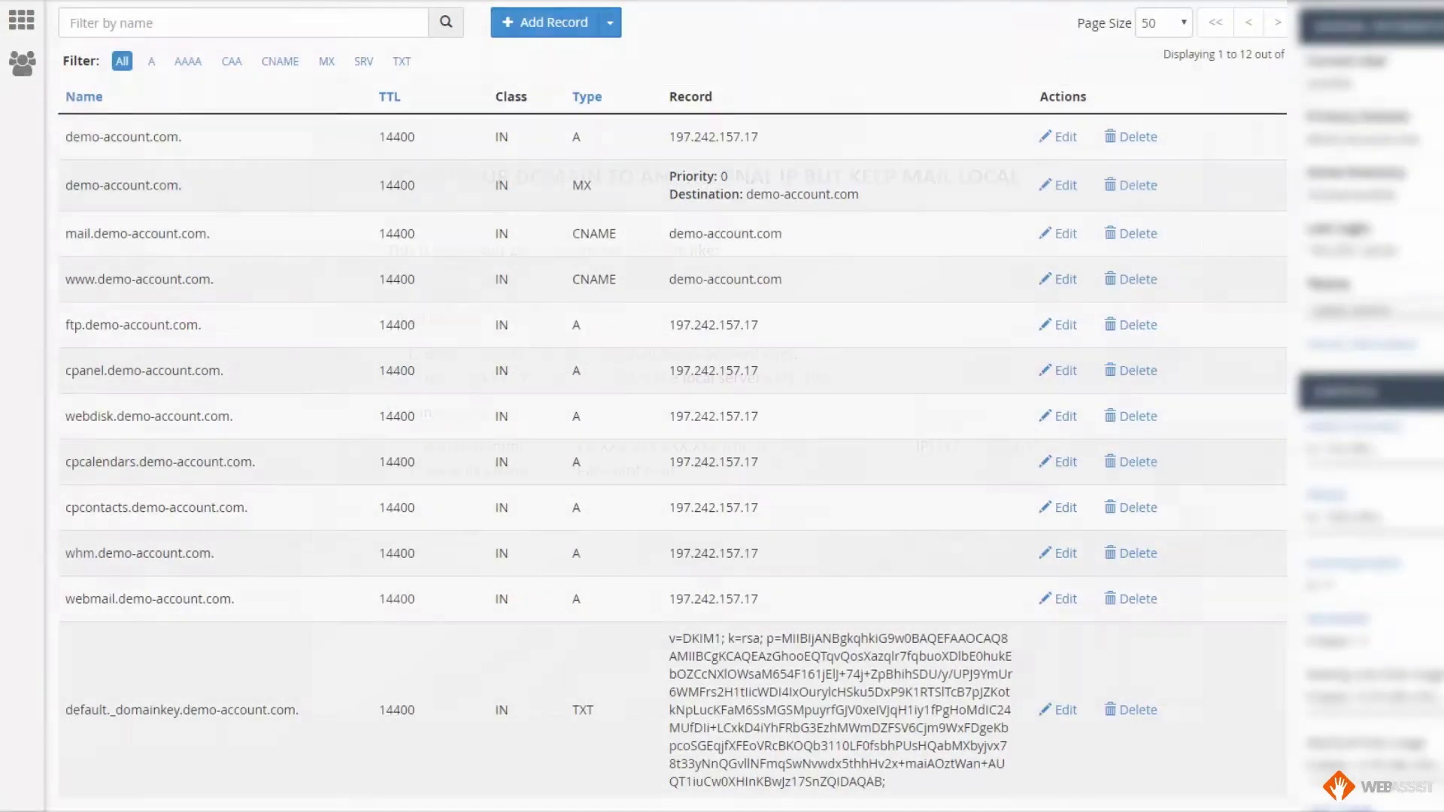
scroll(436, 318, up, 1)
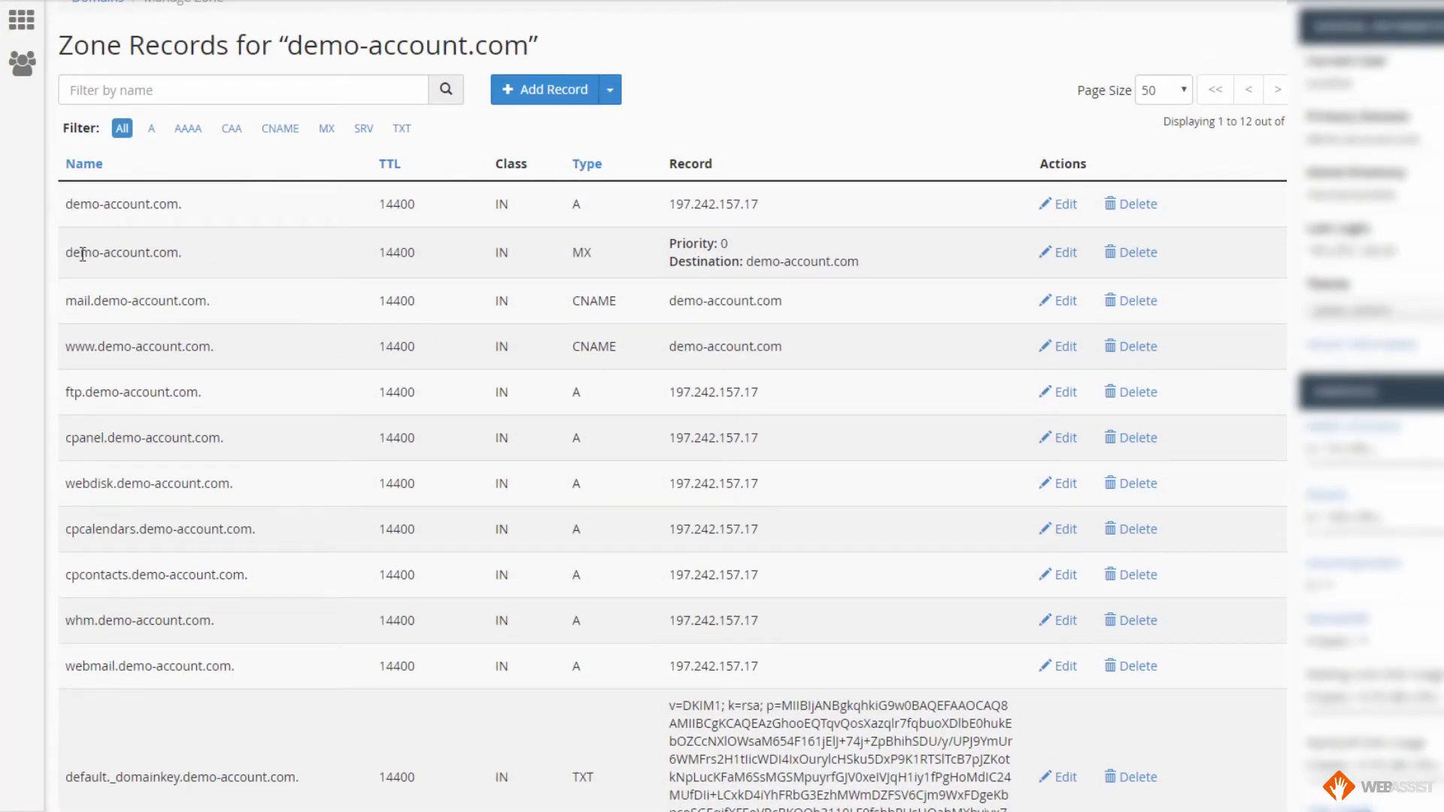
drag(66, 254, 940, 261)
click(752, 260)
drag(68, 301, 786, 299)
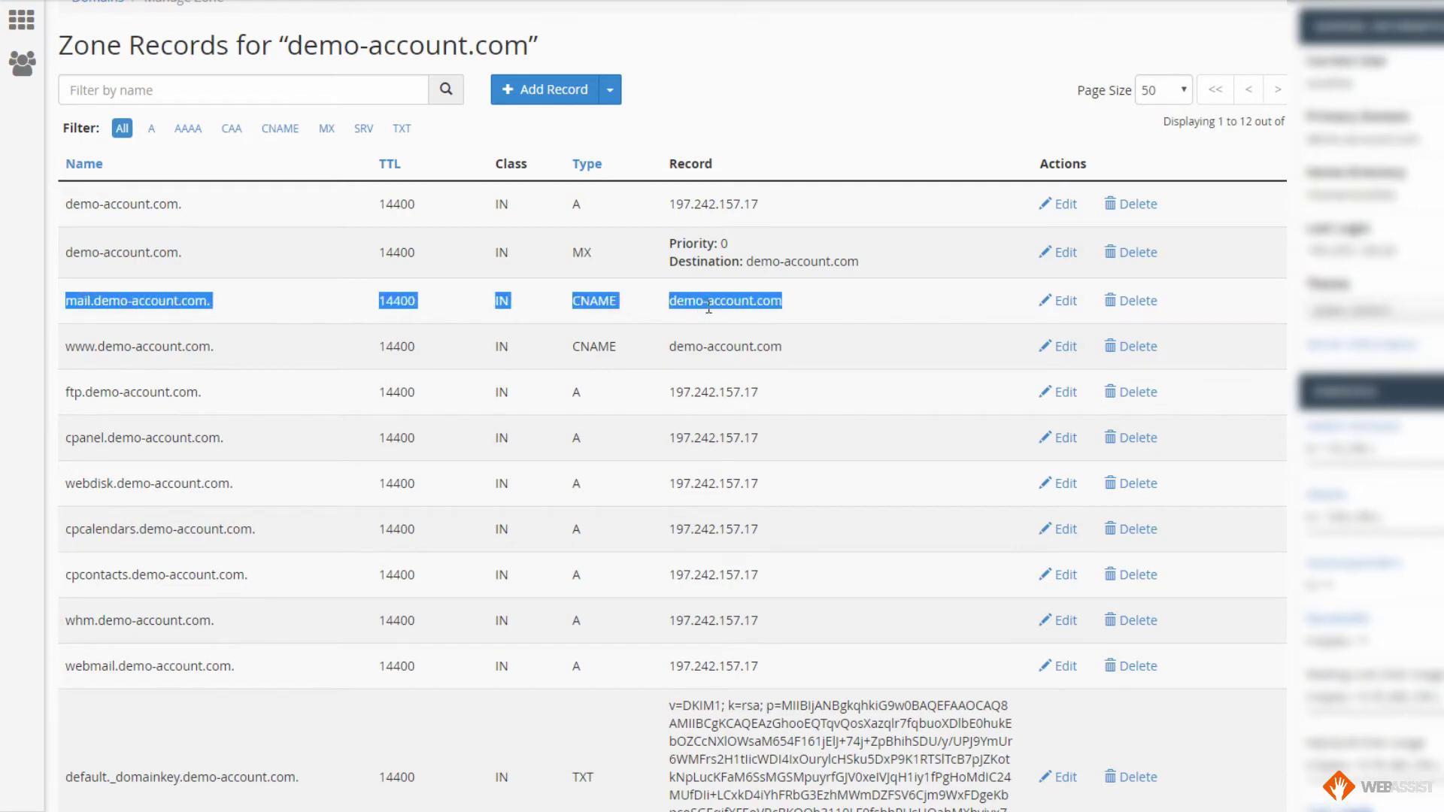
click(790, 301)
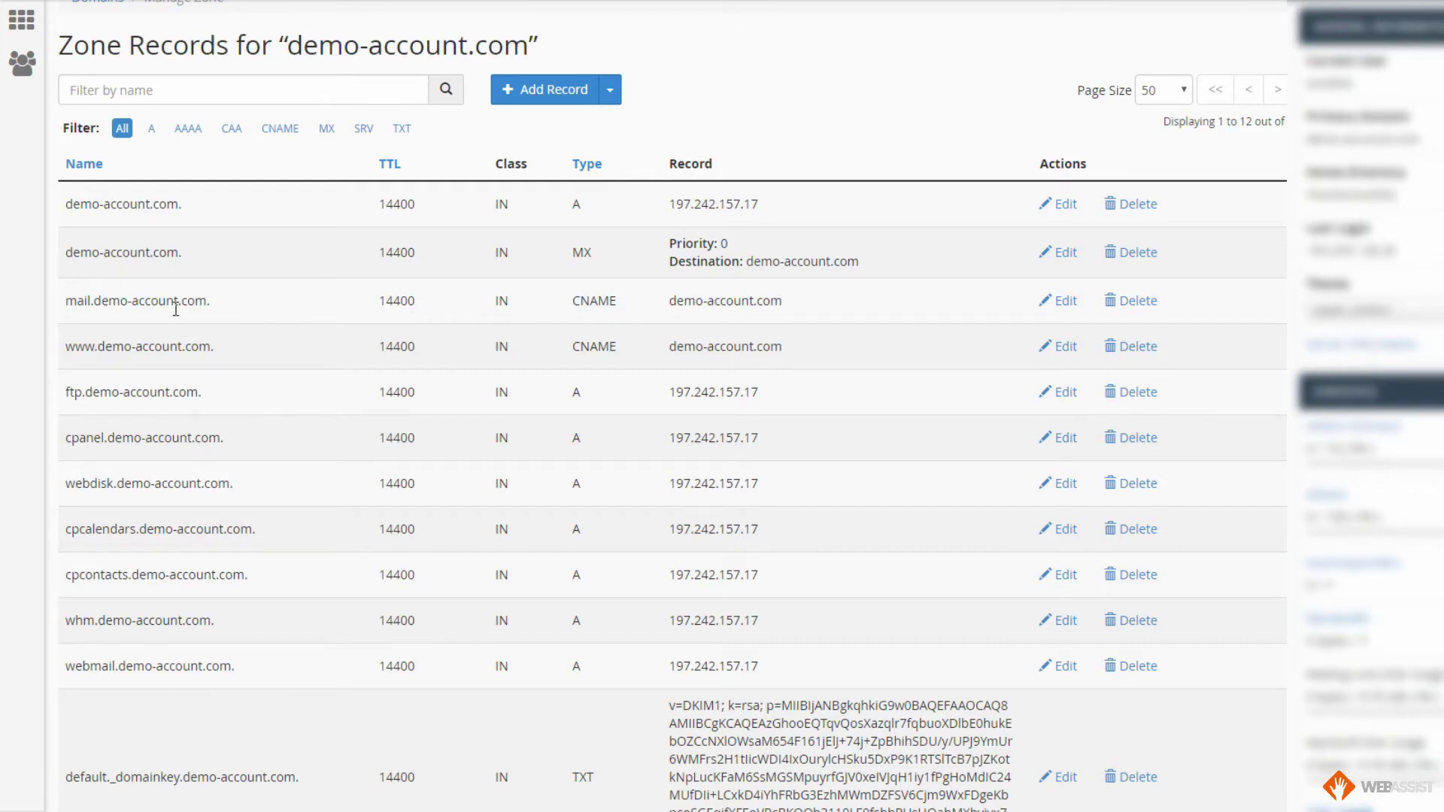
drag(66, 300, 783, 299)
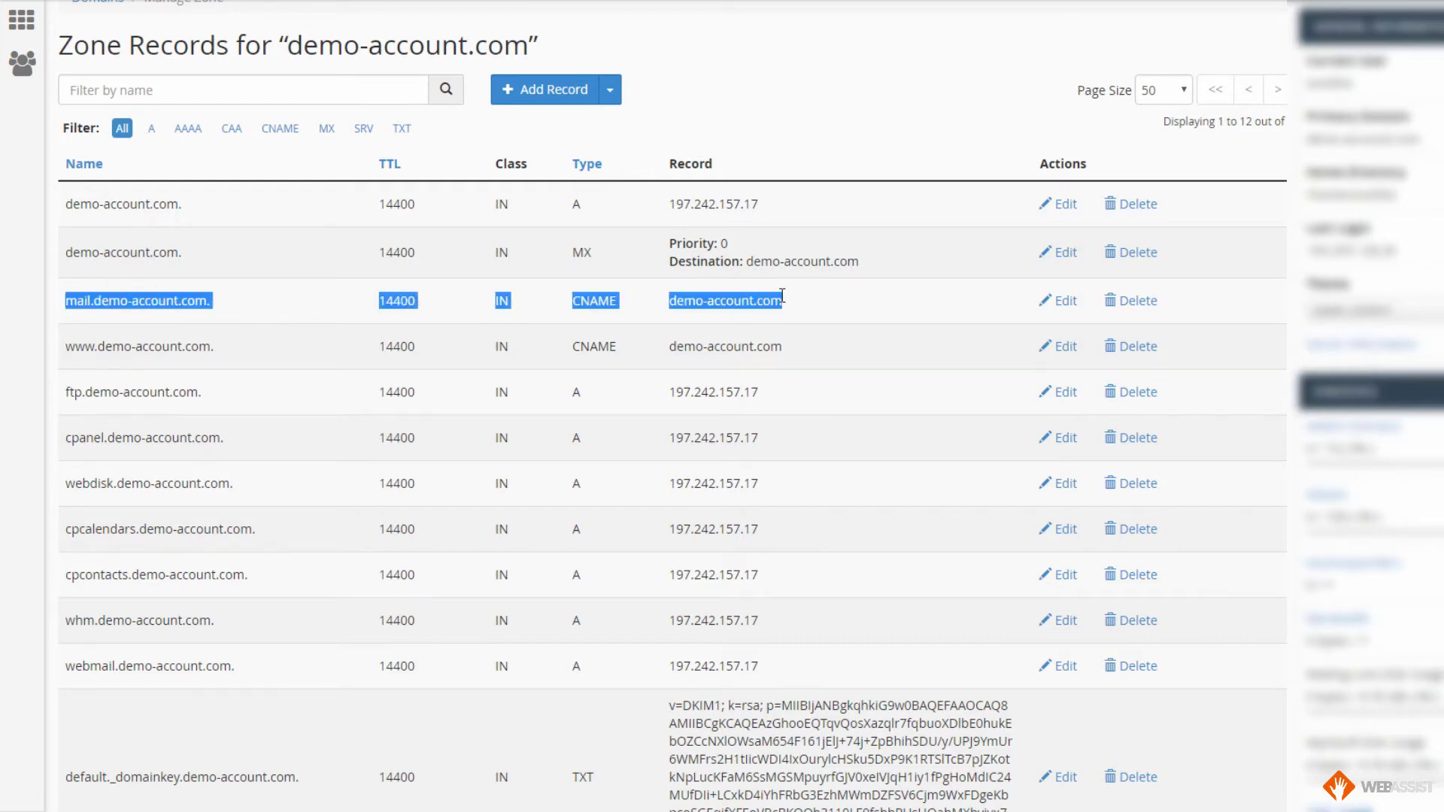
click(986, 315)
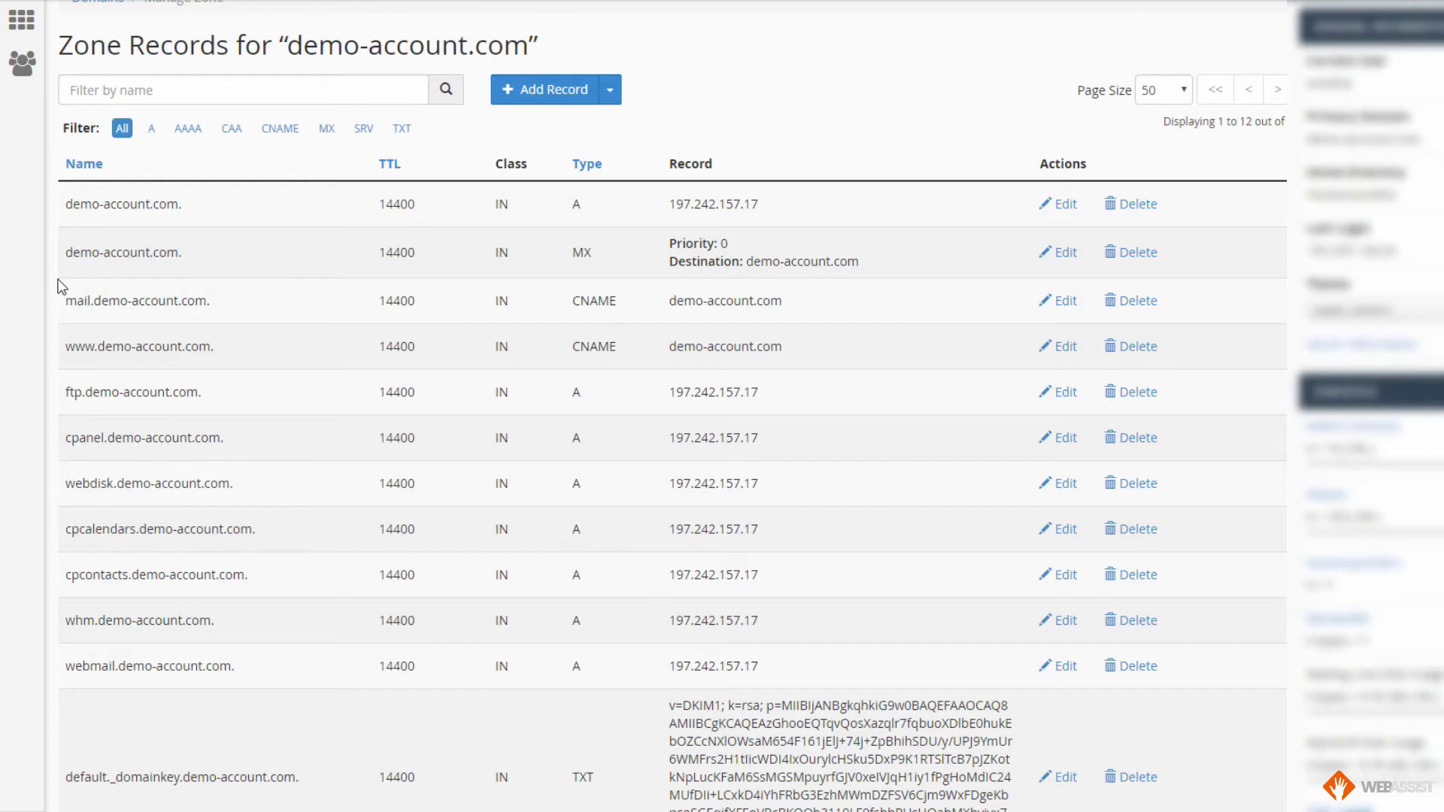
Change the mail record from CNAME to an A record at 197.242.157.17 and save it
click(1061, 301)
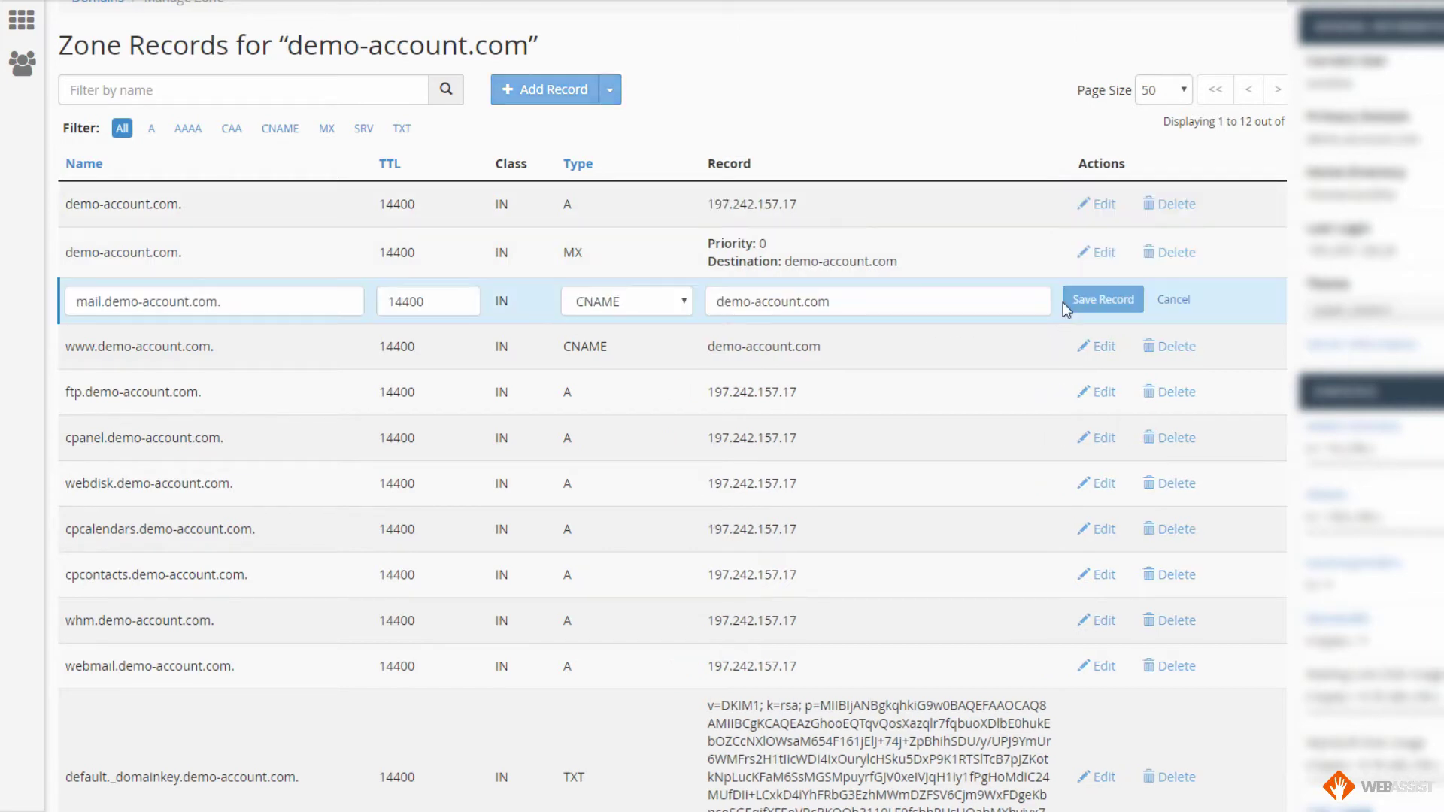
click(681, 301)
key(a)
click(773, 302)
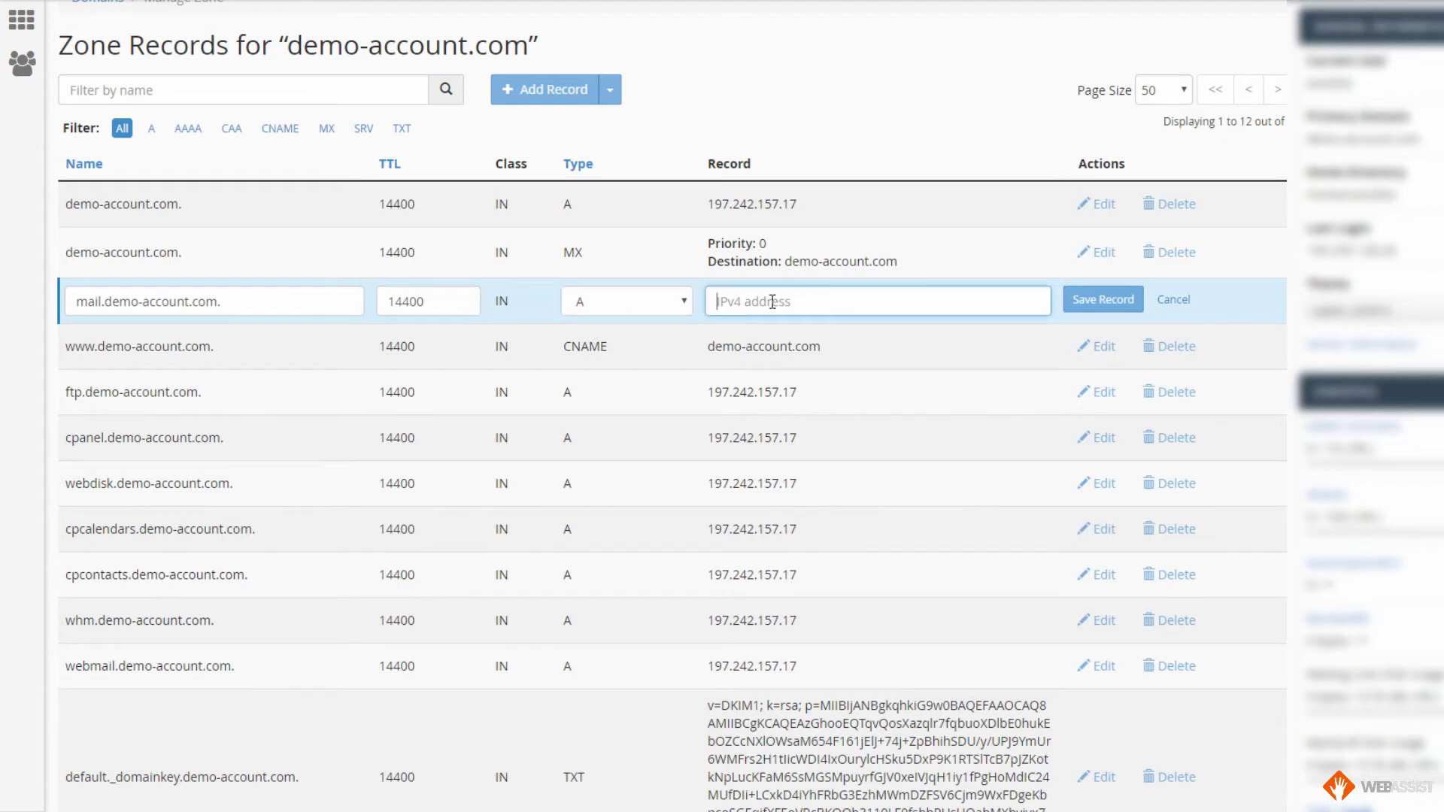
drag(709, 205, 798, 206)
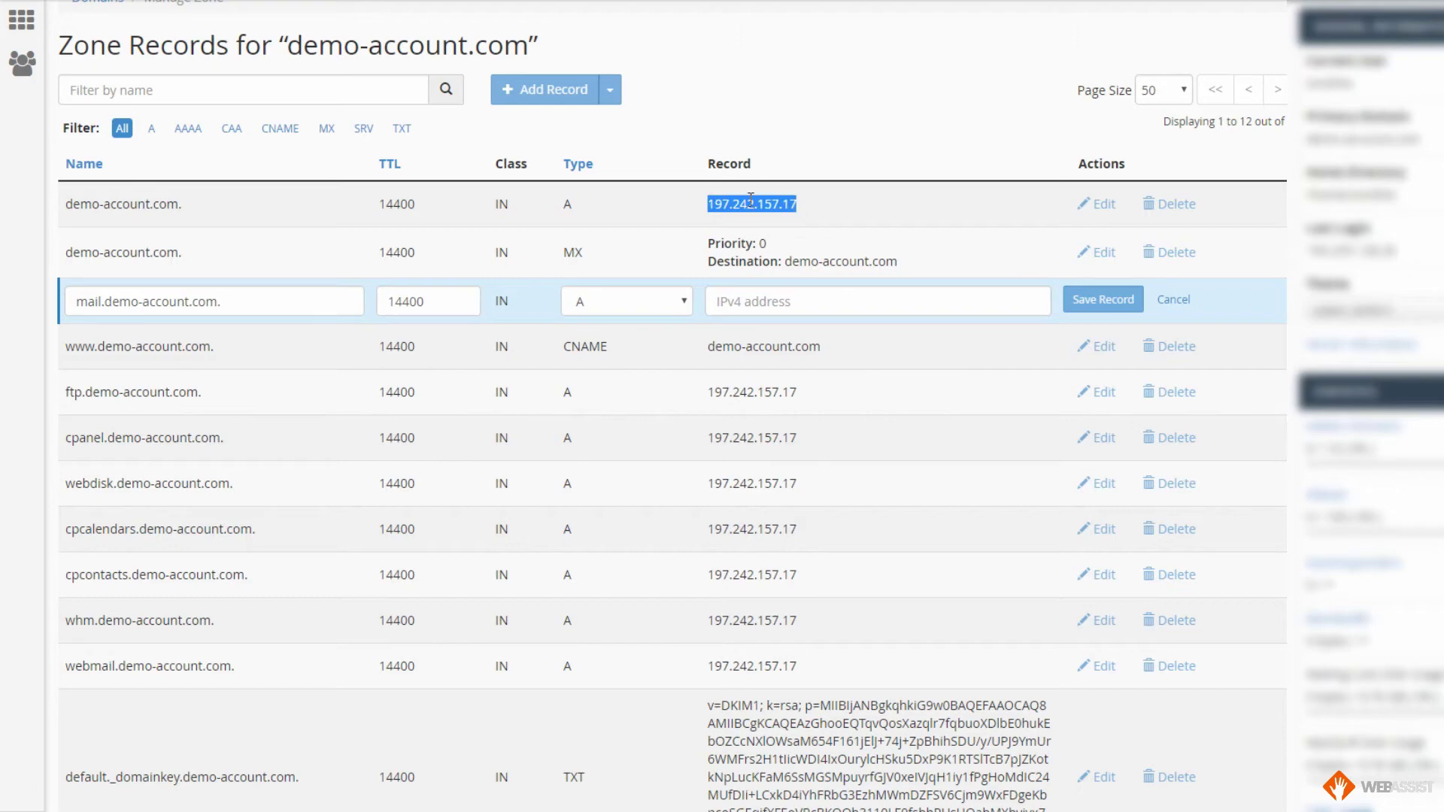
click(749, 299)
text(197.242)
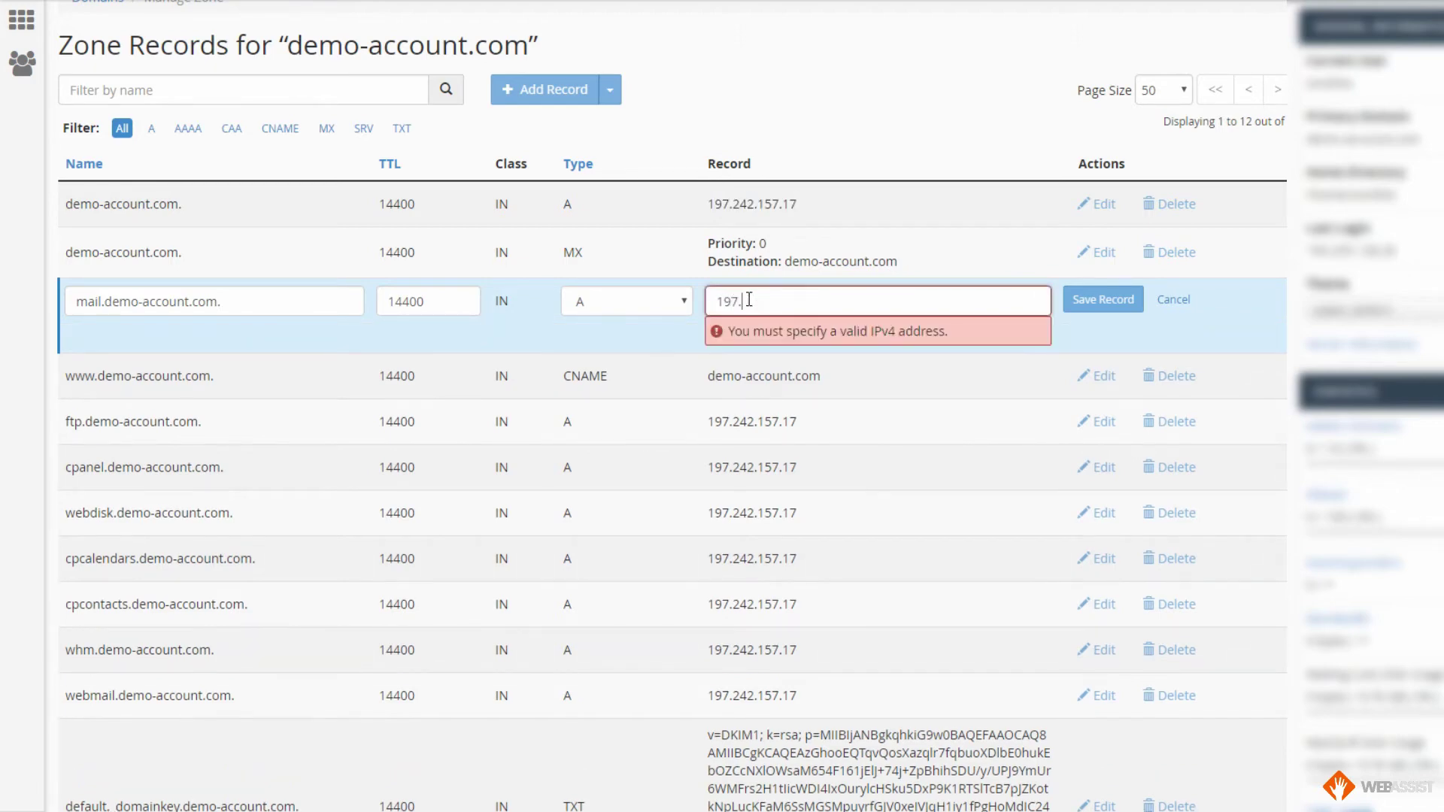
key(BackSpace)
key(BackSpace)
key(BackSpace)
text(242.157.1)
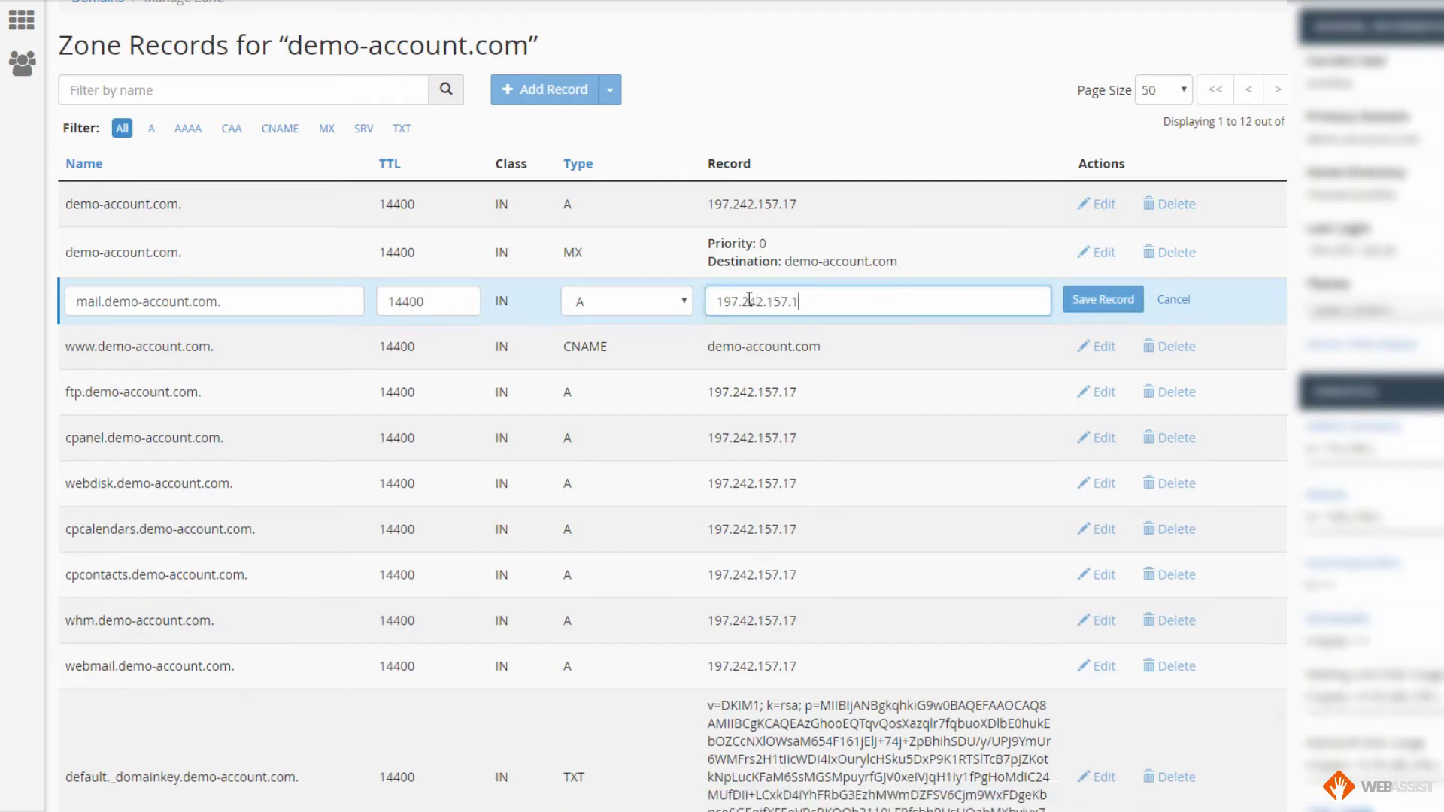
text(7)
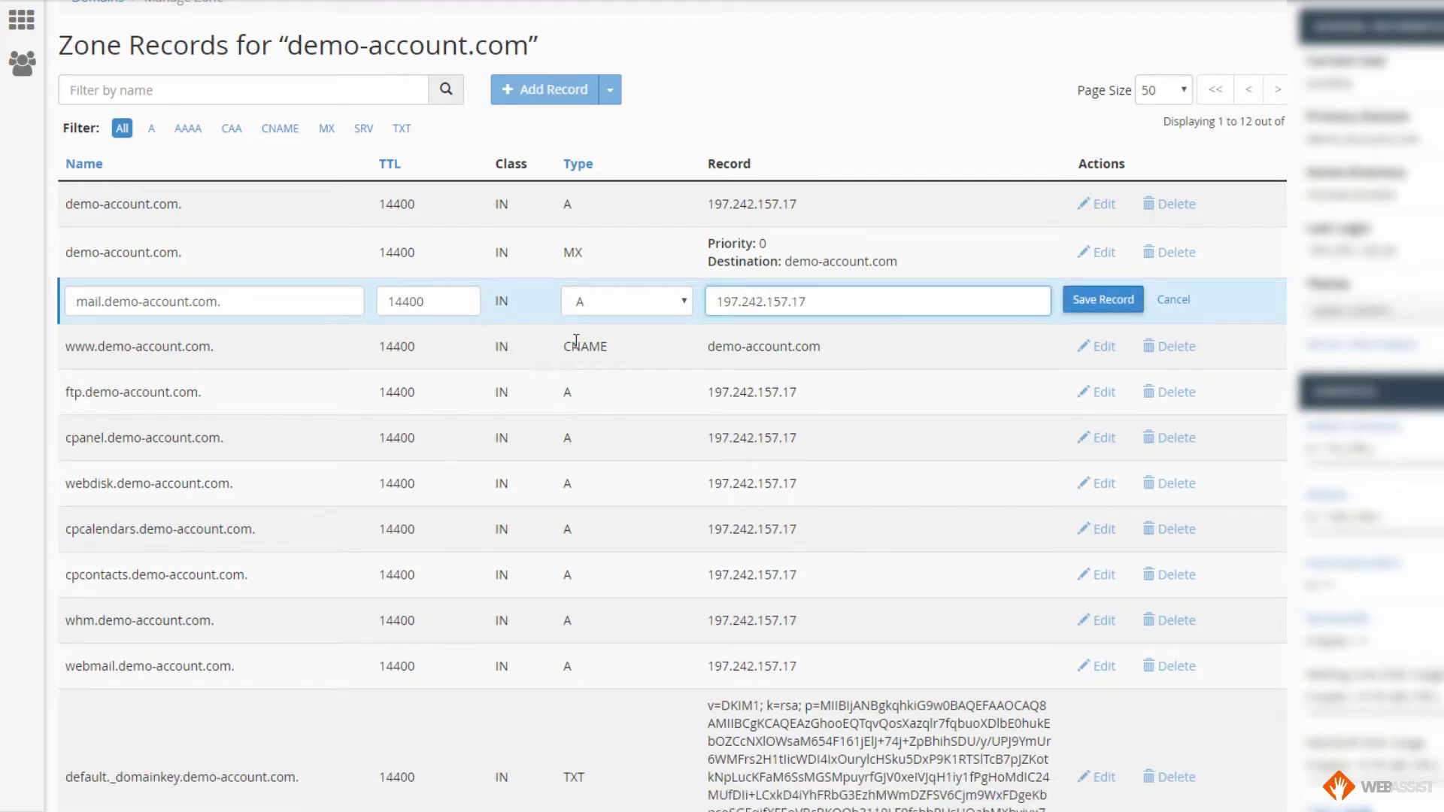
click(1103, 304)
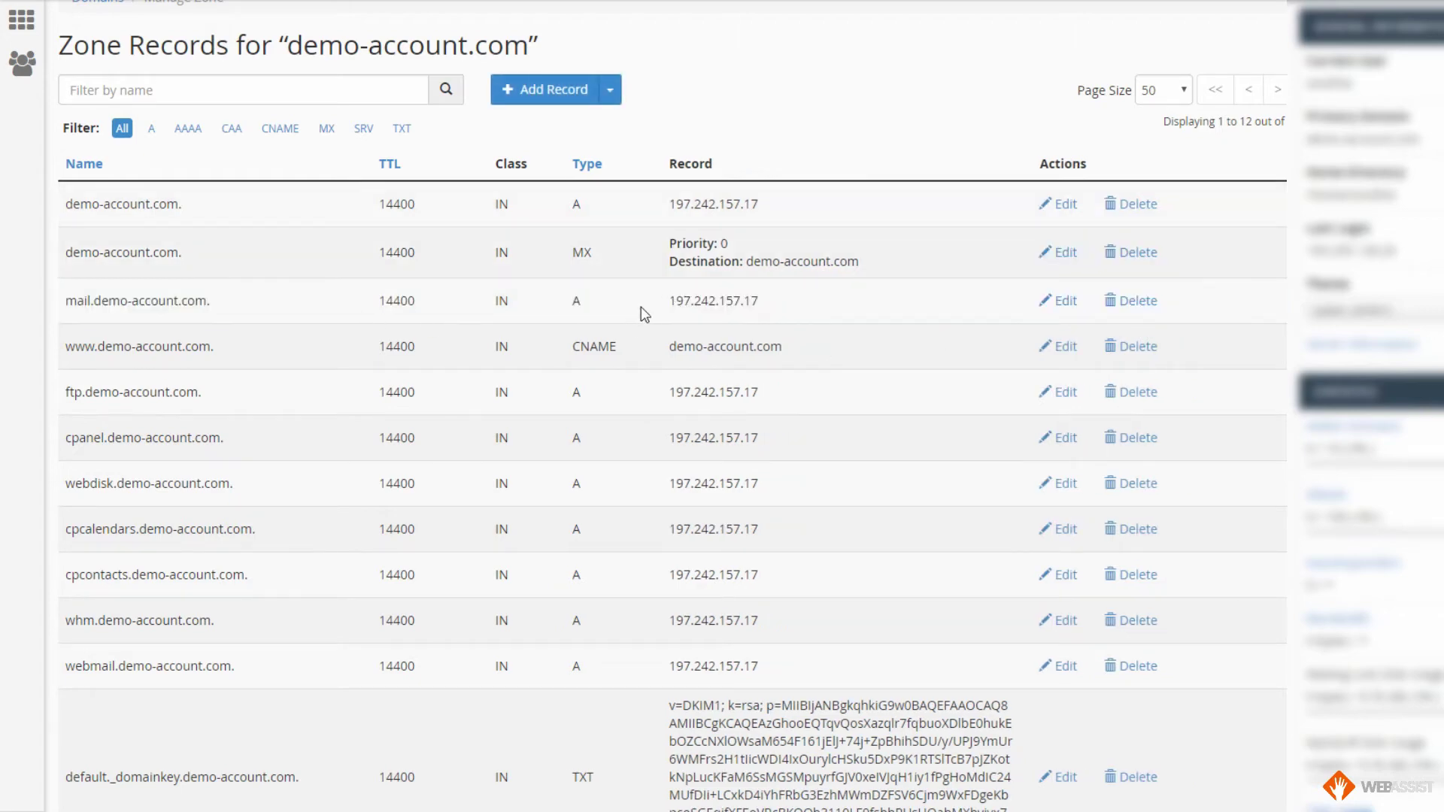
drag(67, 298, 802, 301)
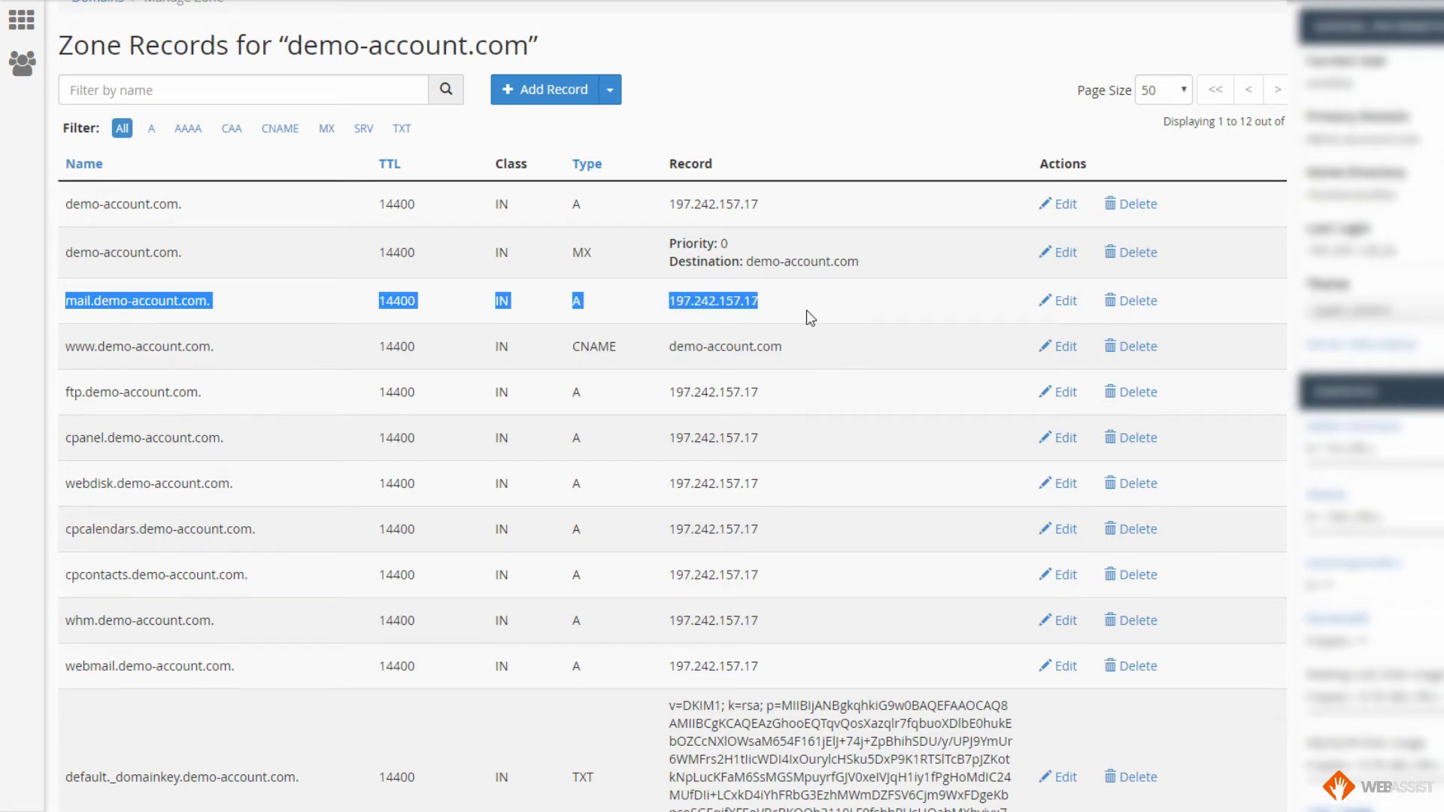
Check the demo-account.com A record's address 197.242.157.17 and start editing that record
click(809, 310)
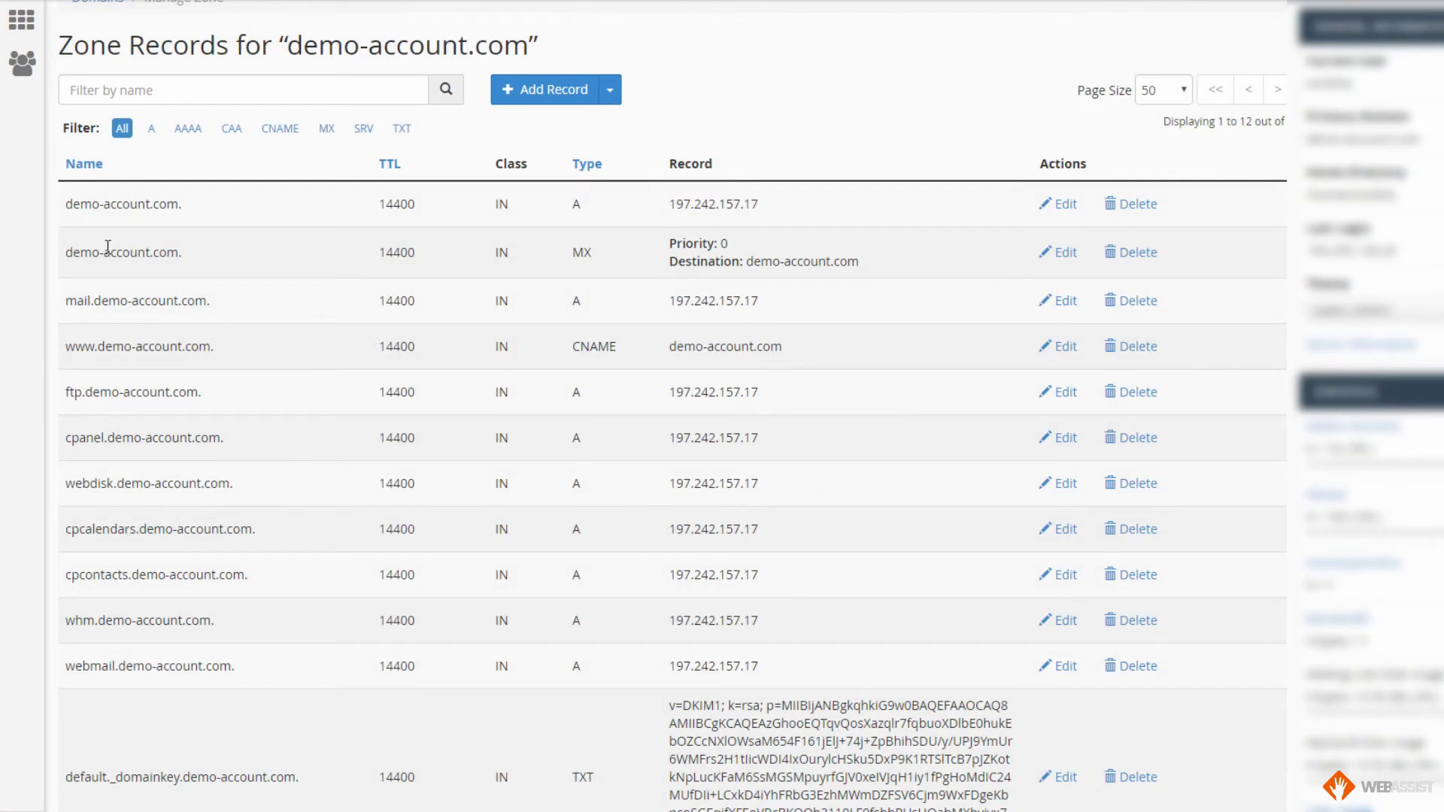
drag(68, 205, 233, 204)
drag(671, 205, 761, 203)
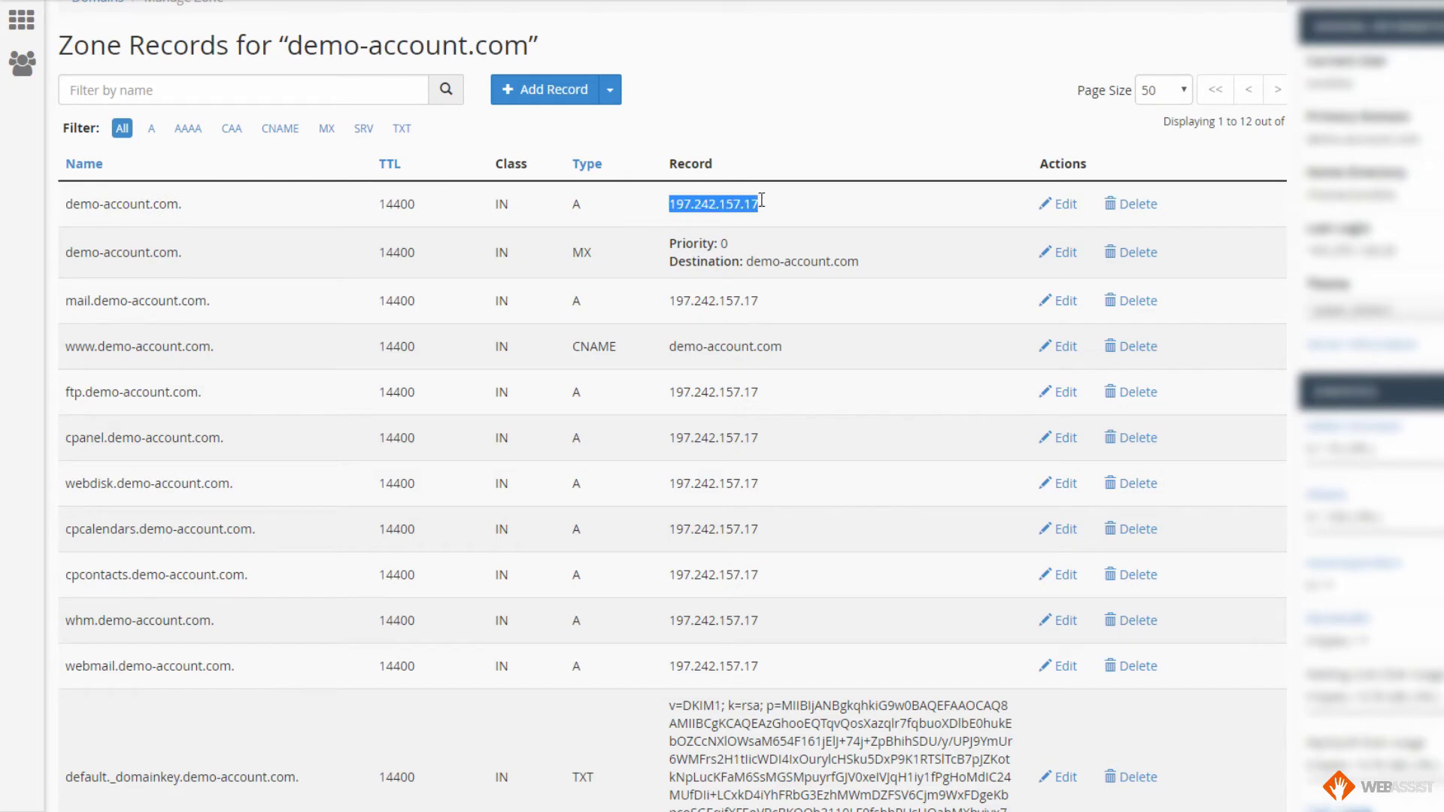
click(722, 207)
drag(672, 203, 771, 209)
click(485, 198)
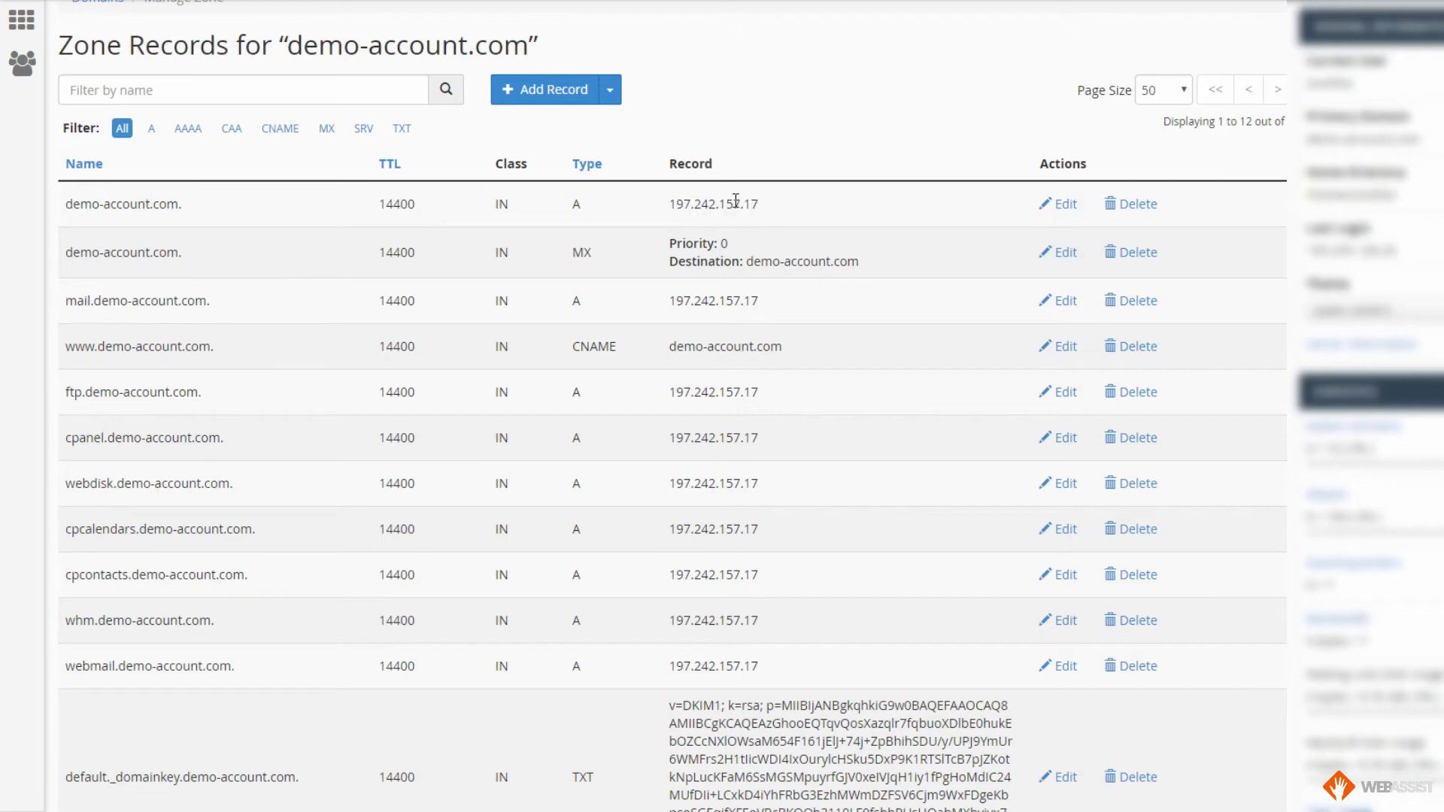
click(1065, 208)
Replace the A record's address with 172.16.254.1 and save the record
click(858, 198)
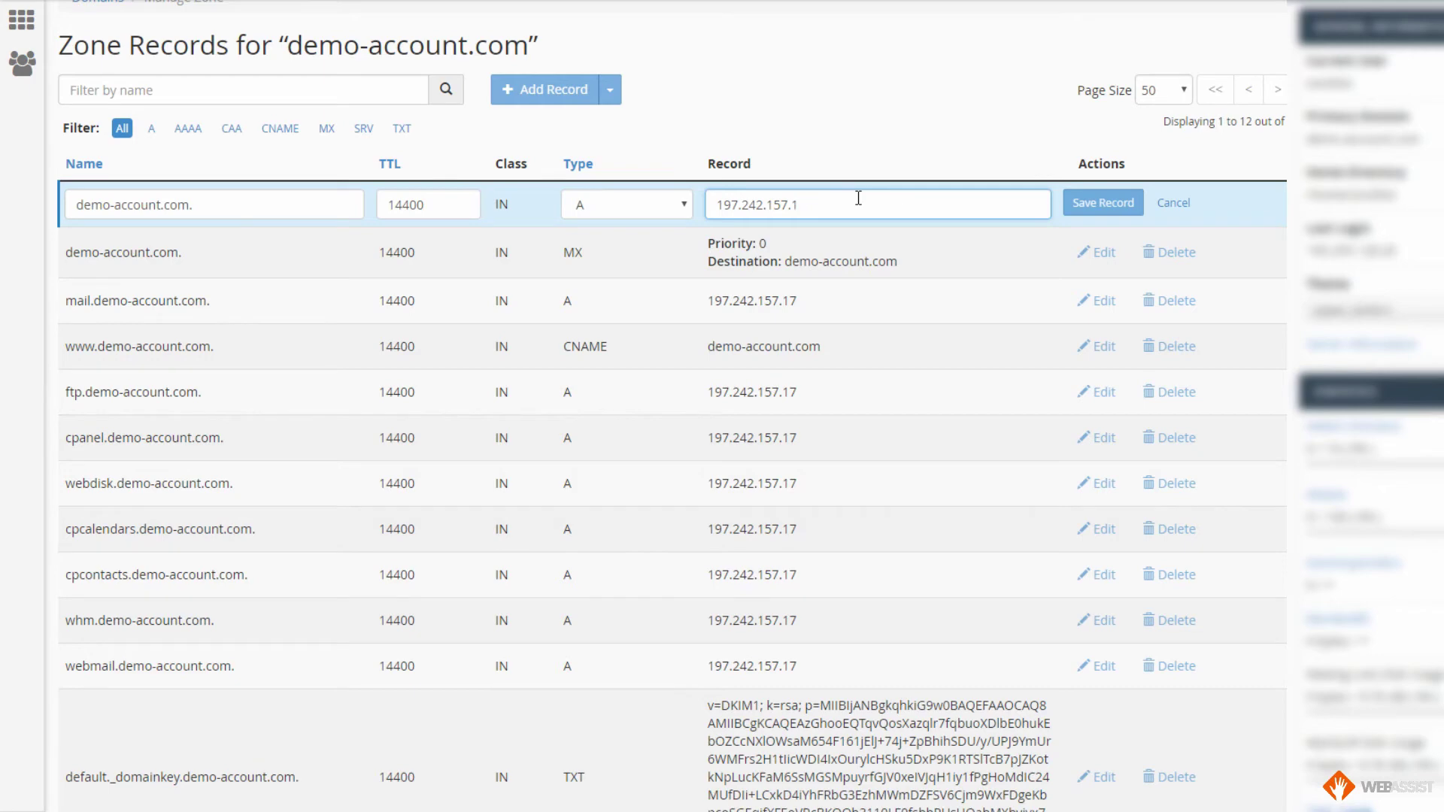
key(ctrl+a)
key(BackSpace)
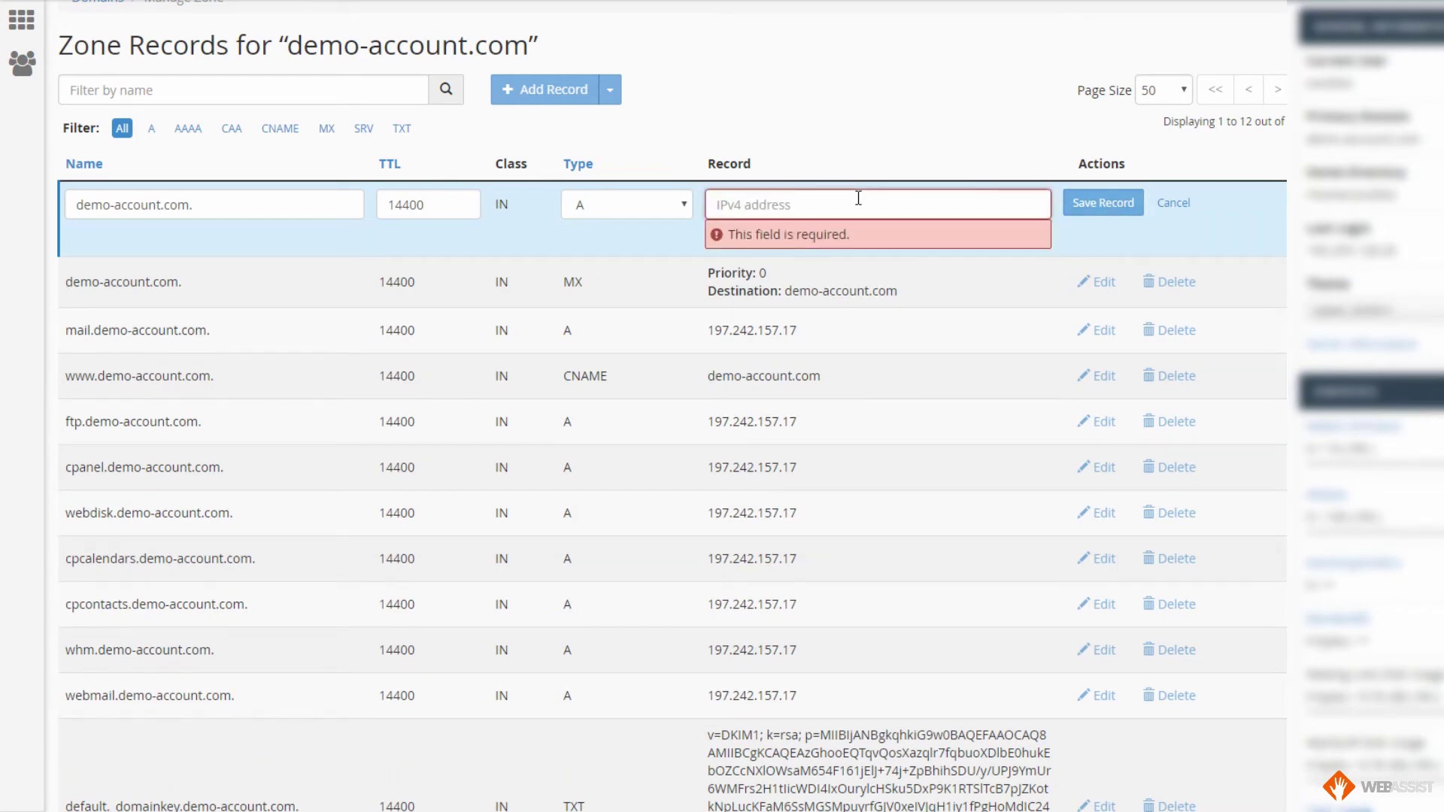
text(172.16.254.1)
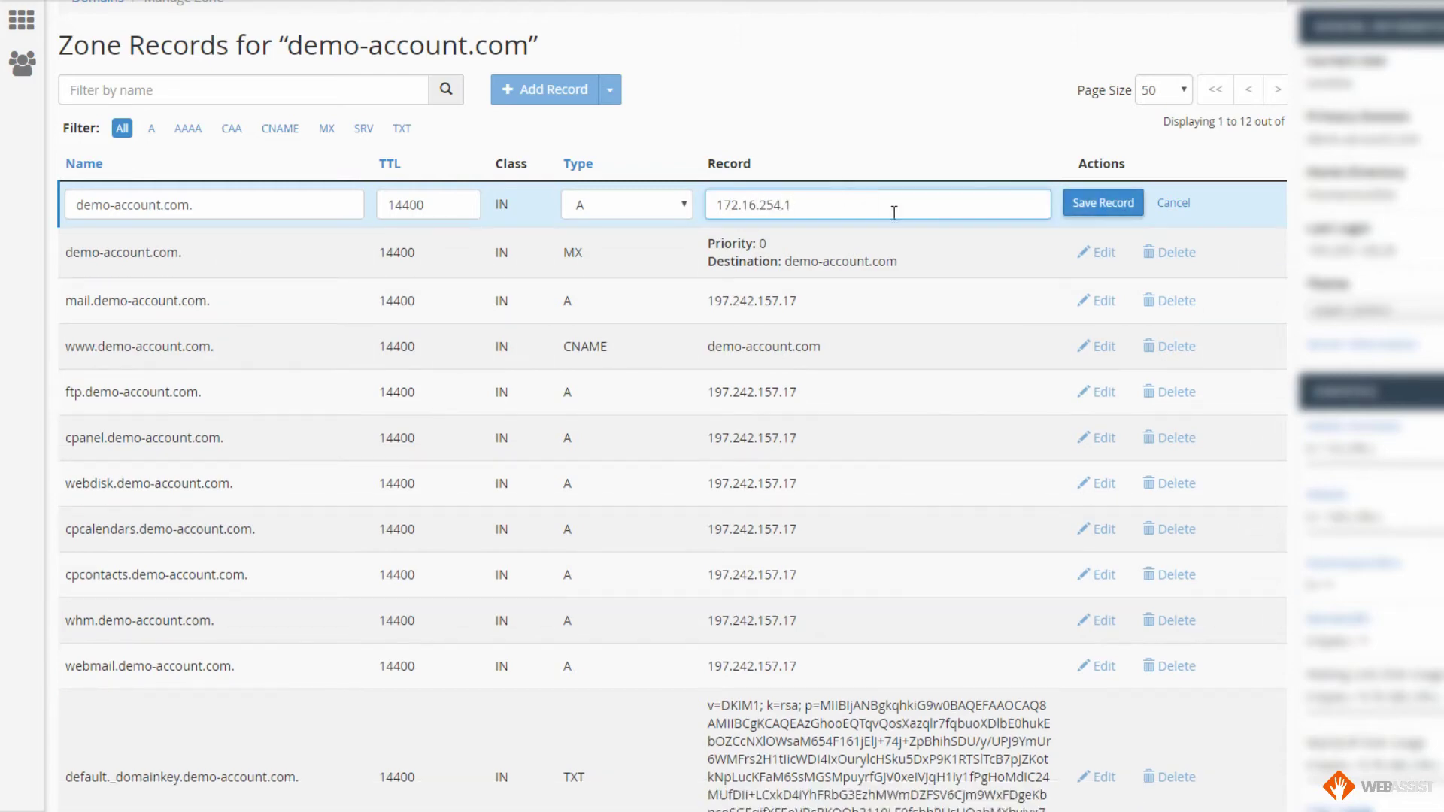
click(1079, 202)
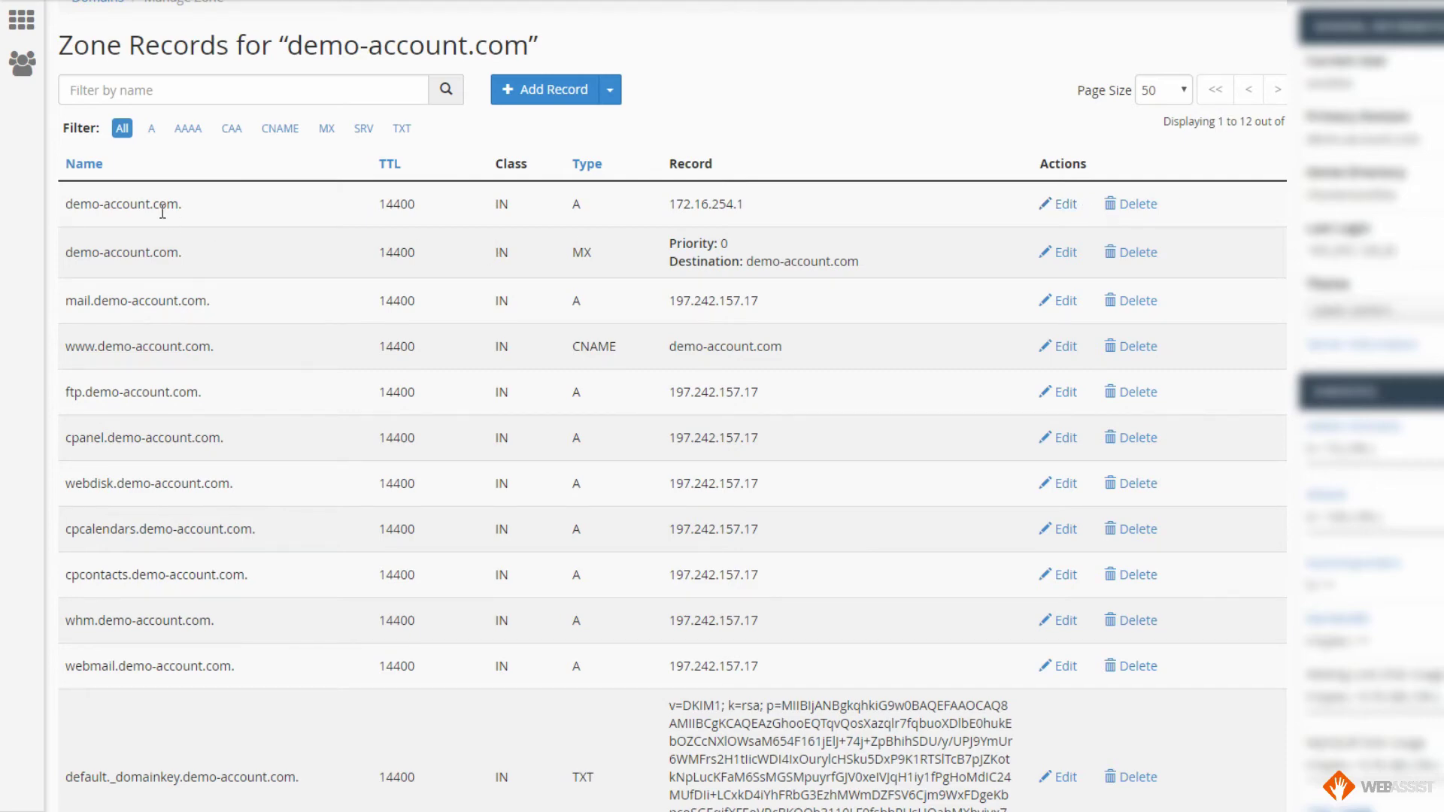
drag(66, 204, 147, 207)
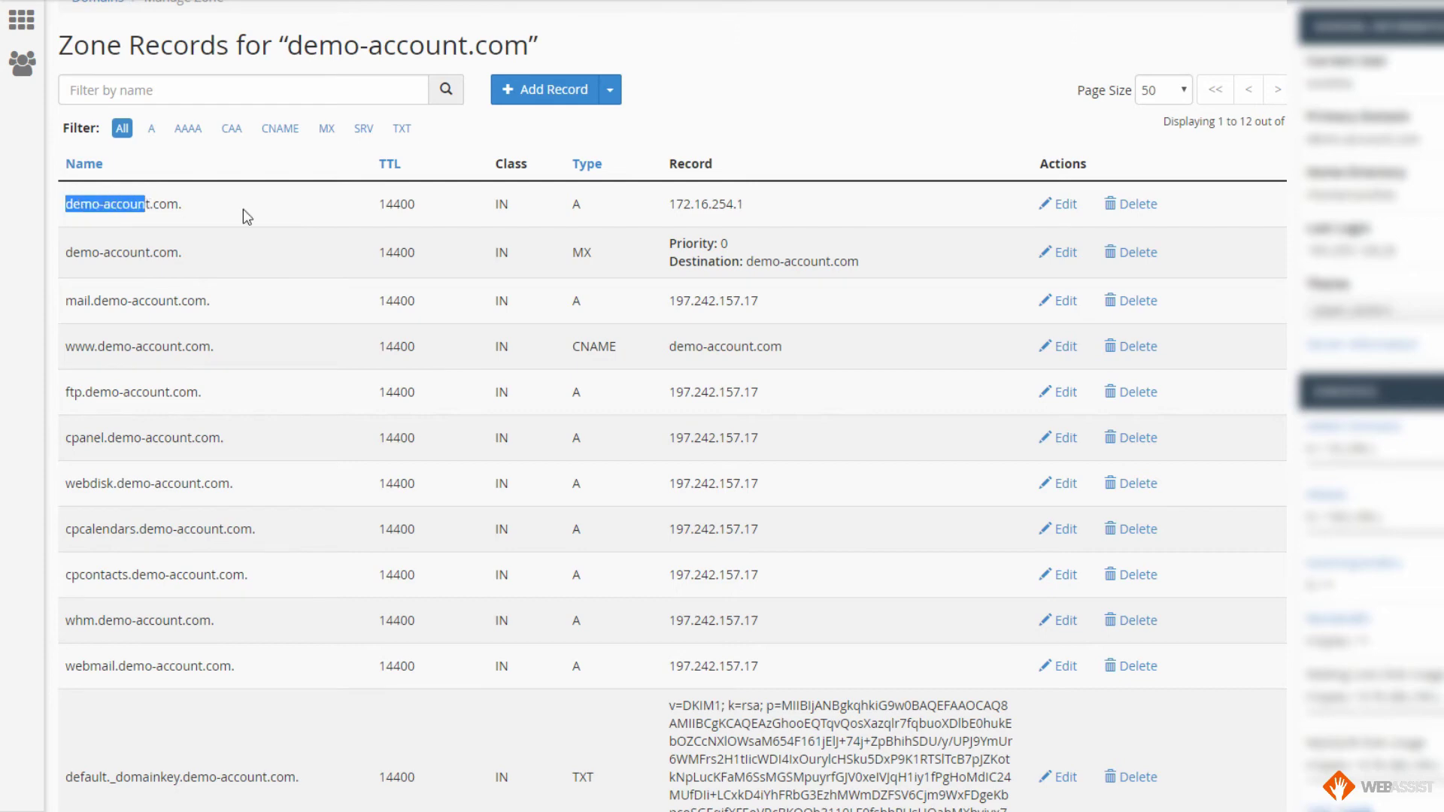
click(662, 310)
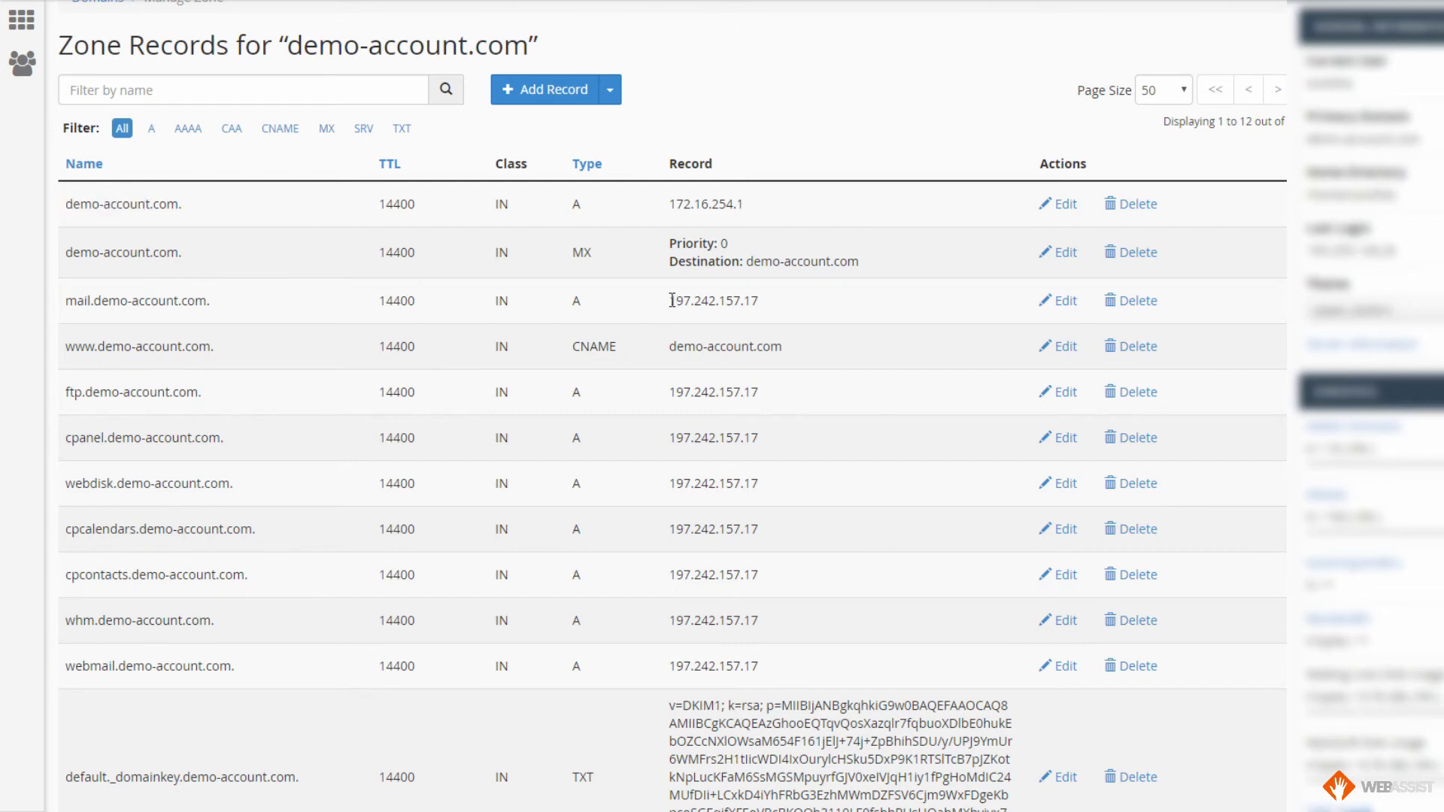
drag(668, 301, 761, 304)
click(692, 383)
drag(670, 204, 752, 210)
drag(590, 208, 571, 205)
click(1279, 365)
drag(68, 350, 208, 337)
click(208, 338)
drag(72, 346, 226, 348)
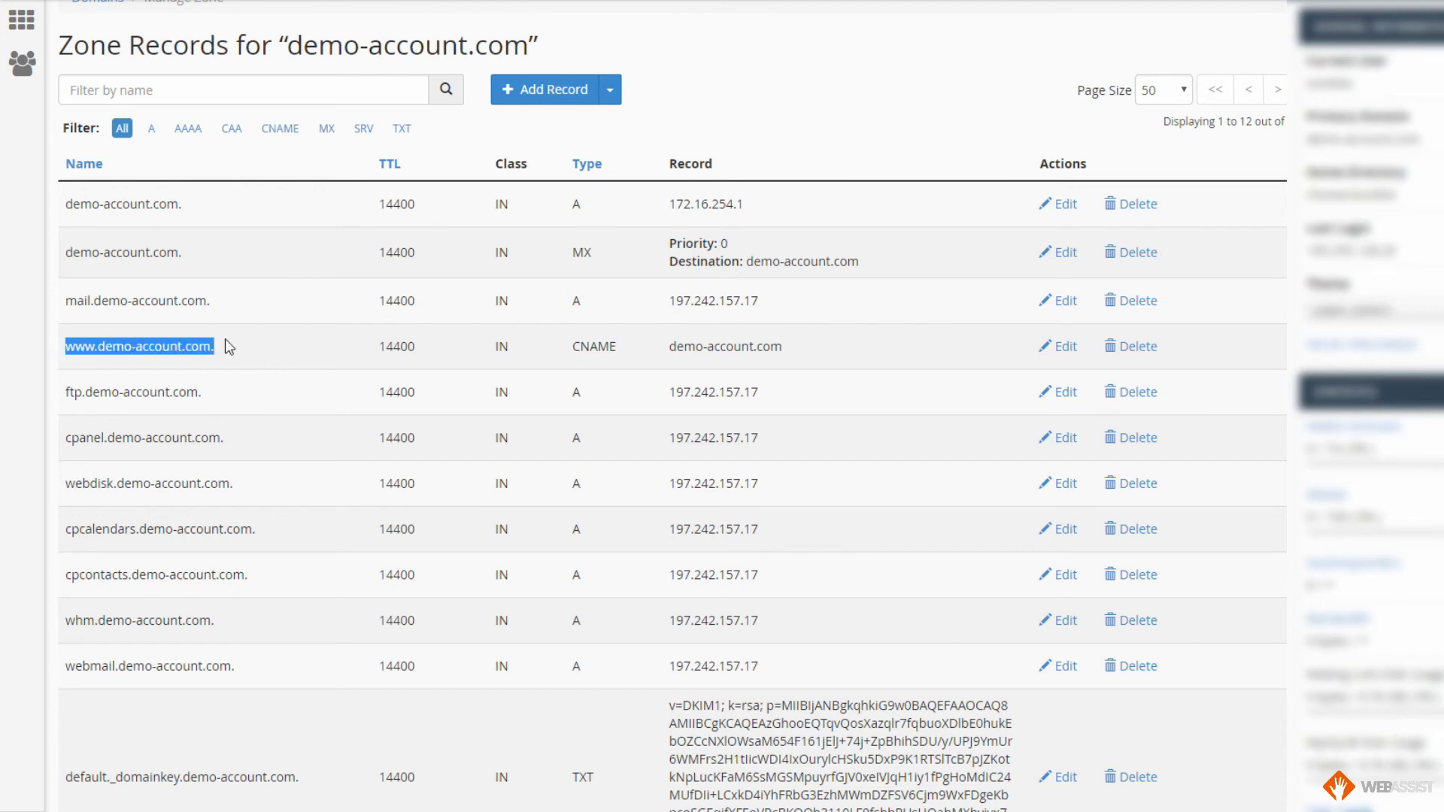
drag(670, 342, 787, 354)
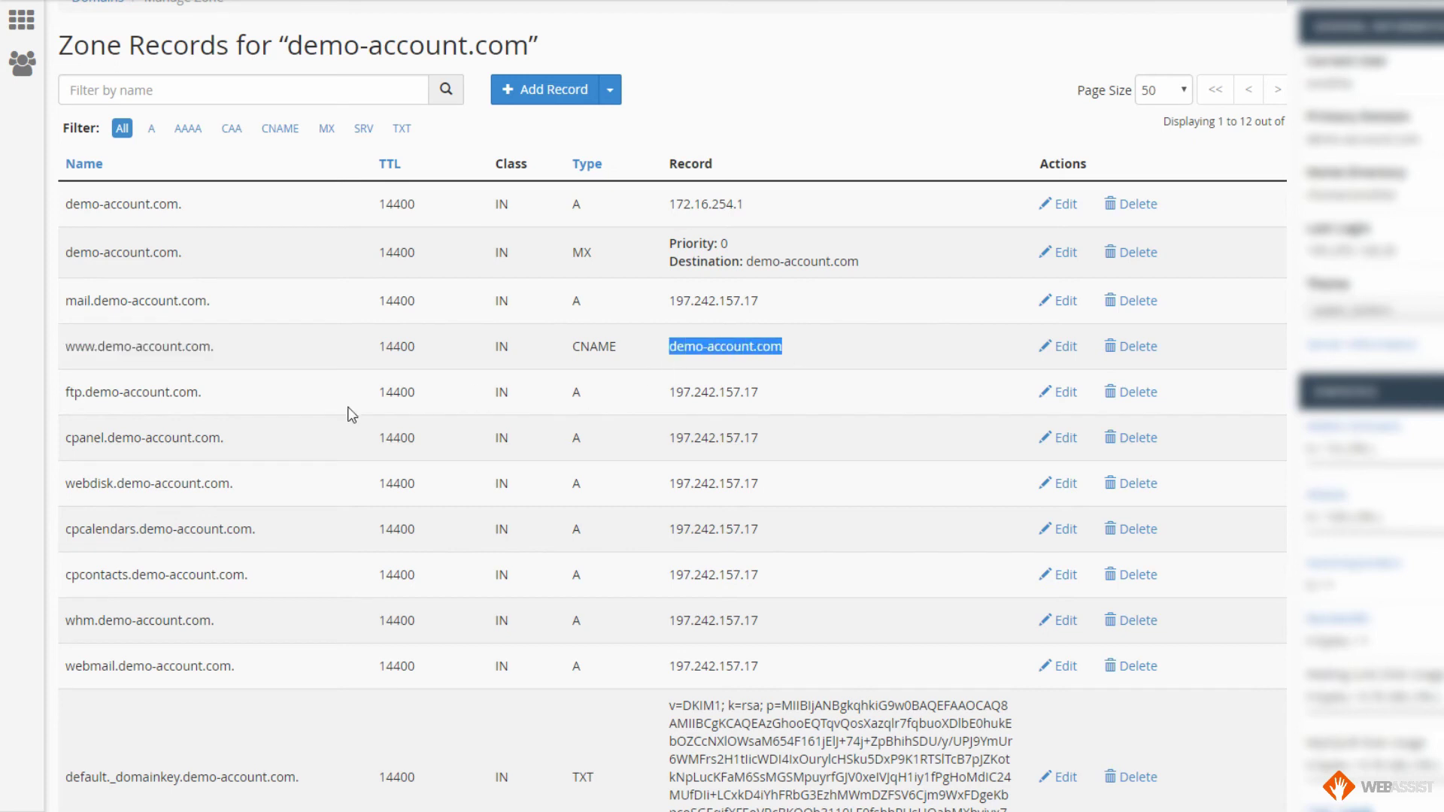
click(195, 346)
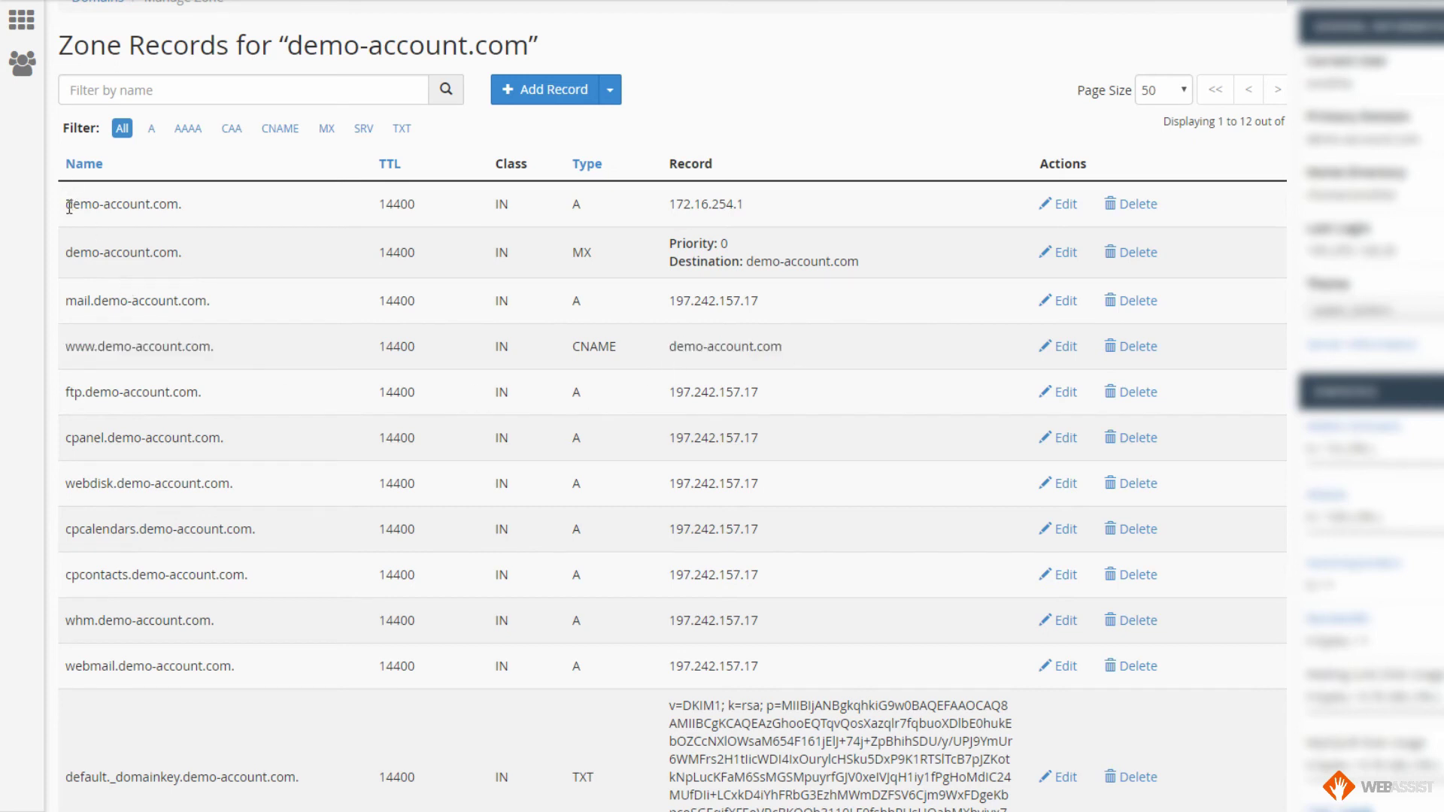
drag(69, 206, 177, 201)
click(181, 201)
drag(65, 204, 201, 208)
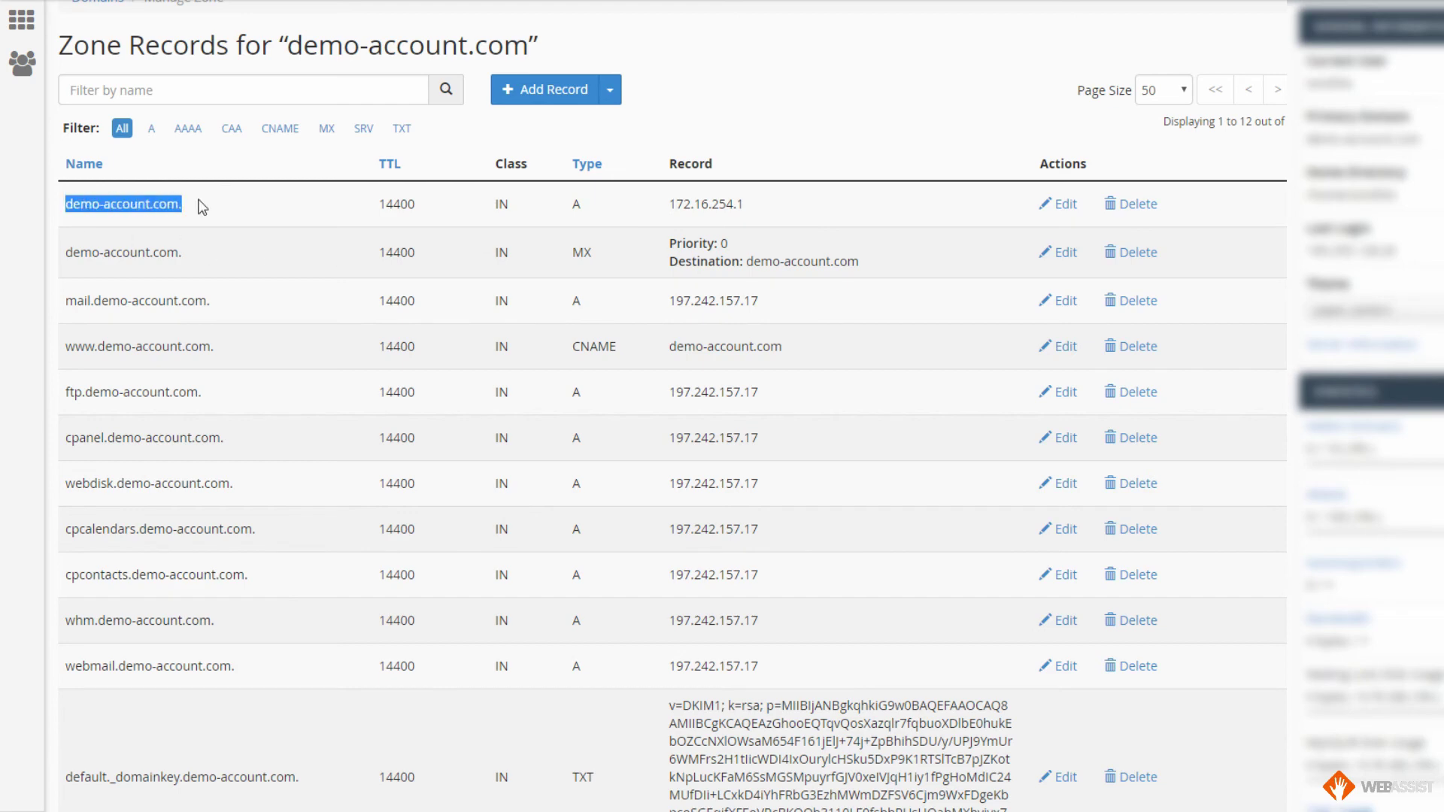
click(203, 212)
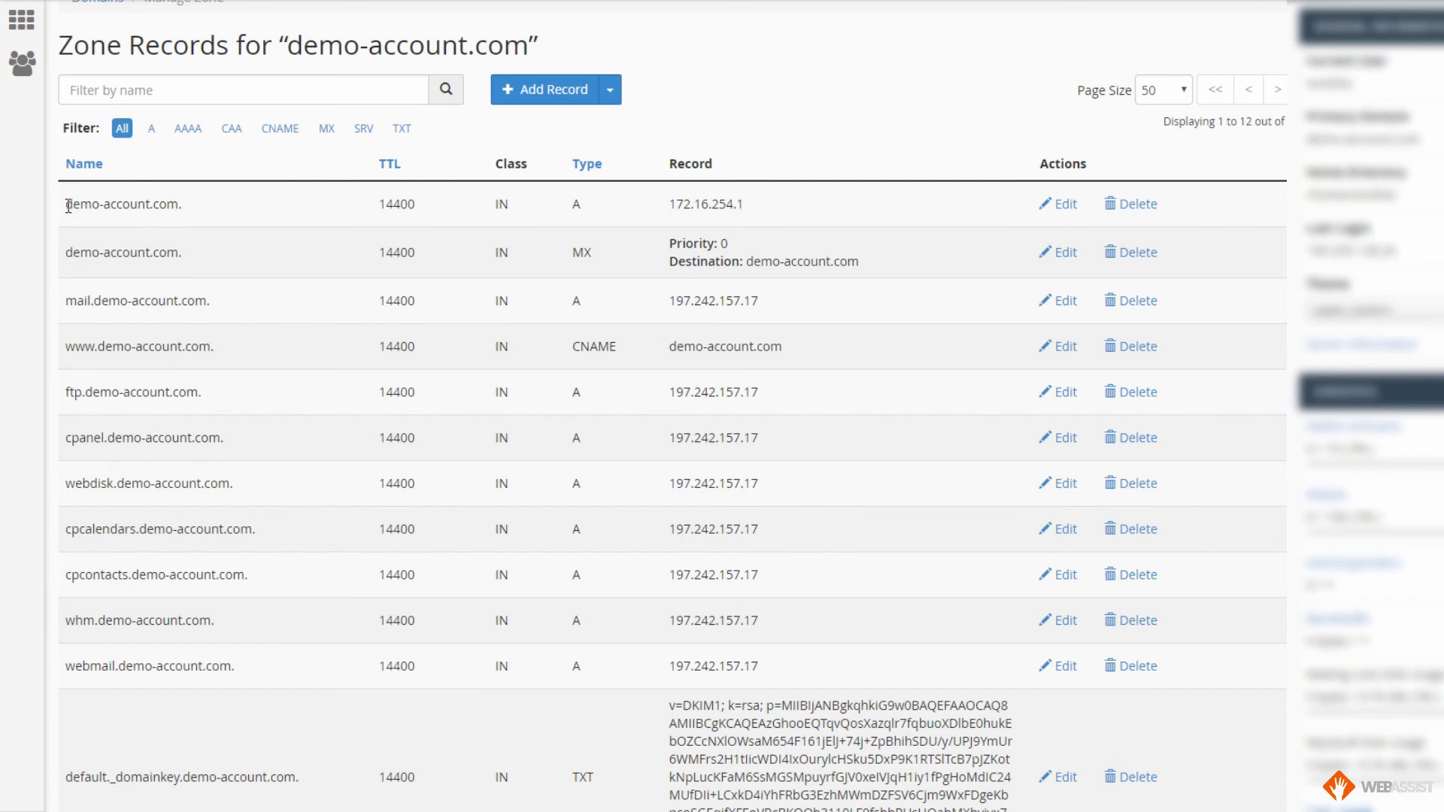
drag(68, 205, 187, 213)
drag(671, 204, 747, 205)
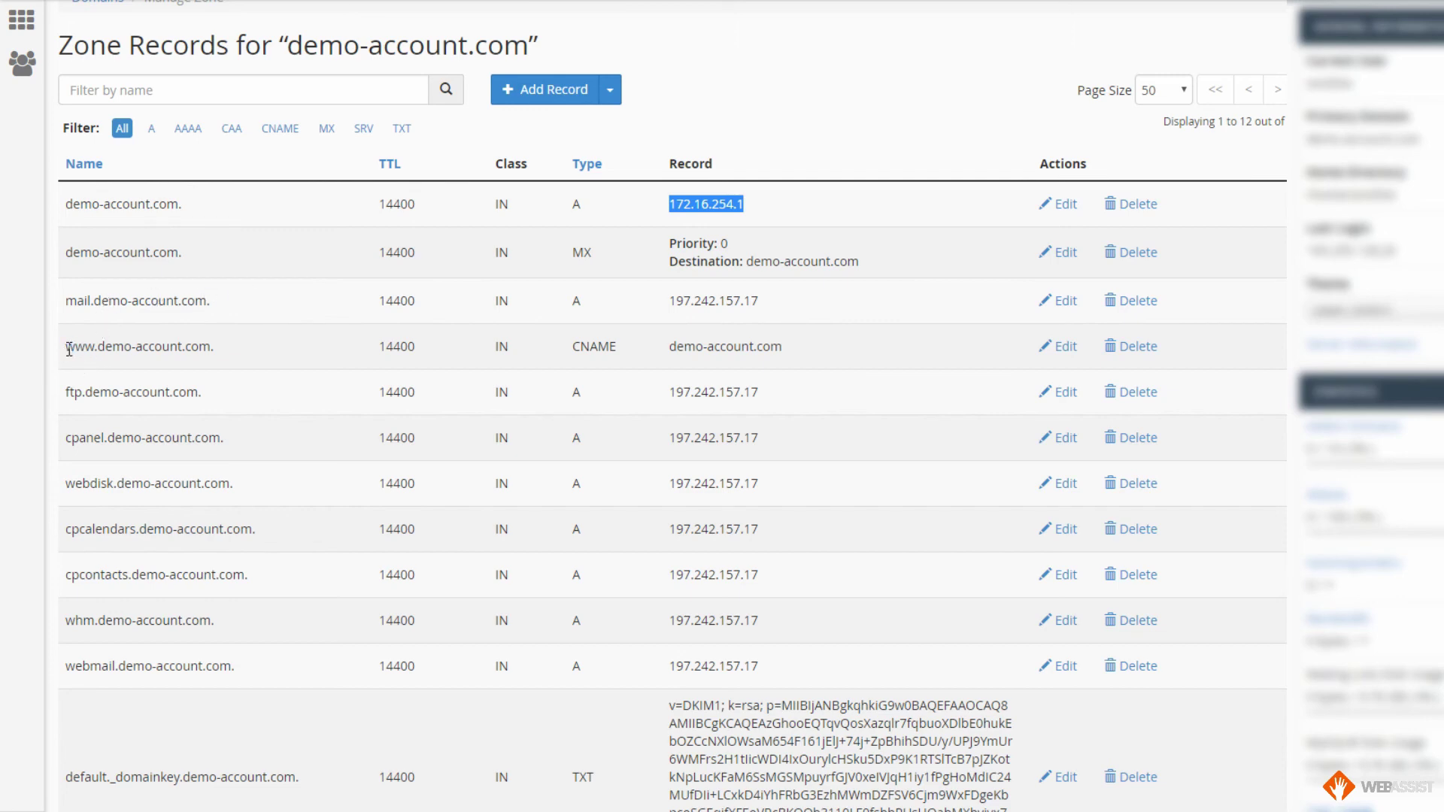
drag(68, 346, 786, 346)
click(115, 359)
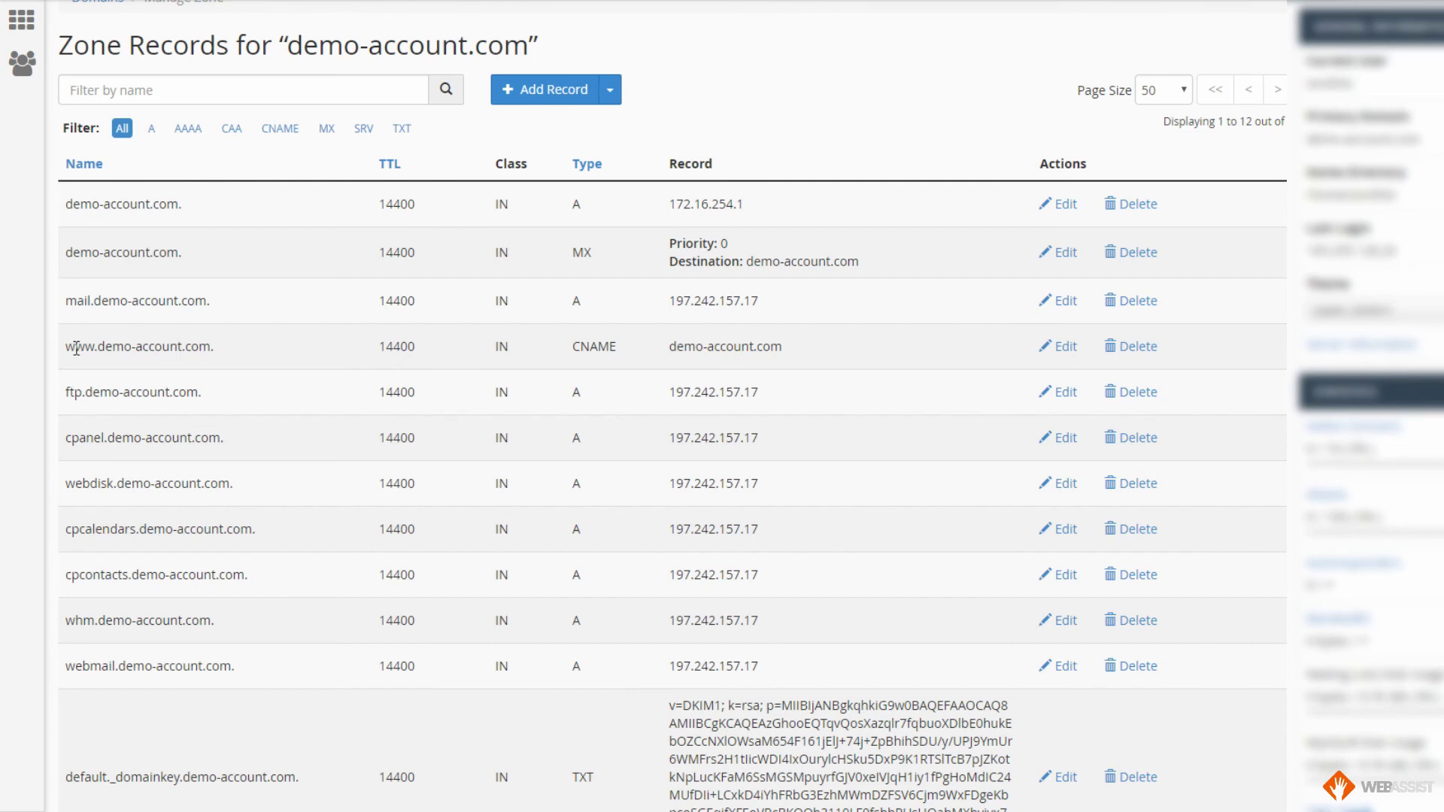
drag(67, 347, 95, 347)
click(111, 348)
drag(69, 347, 213, 344)
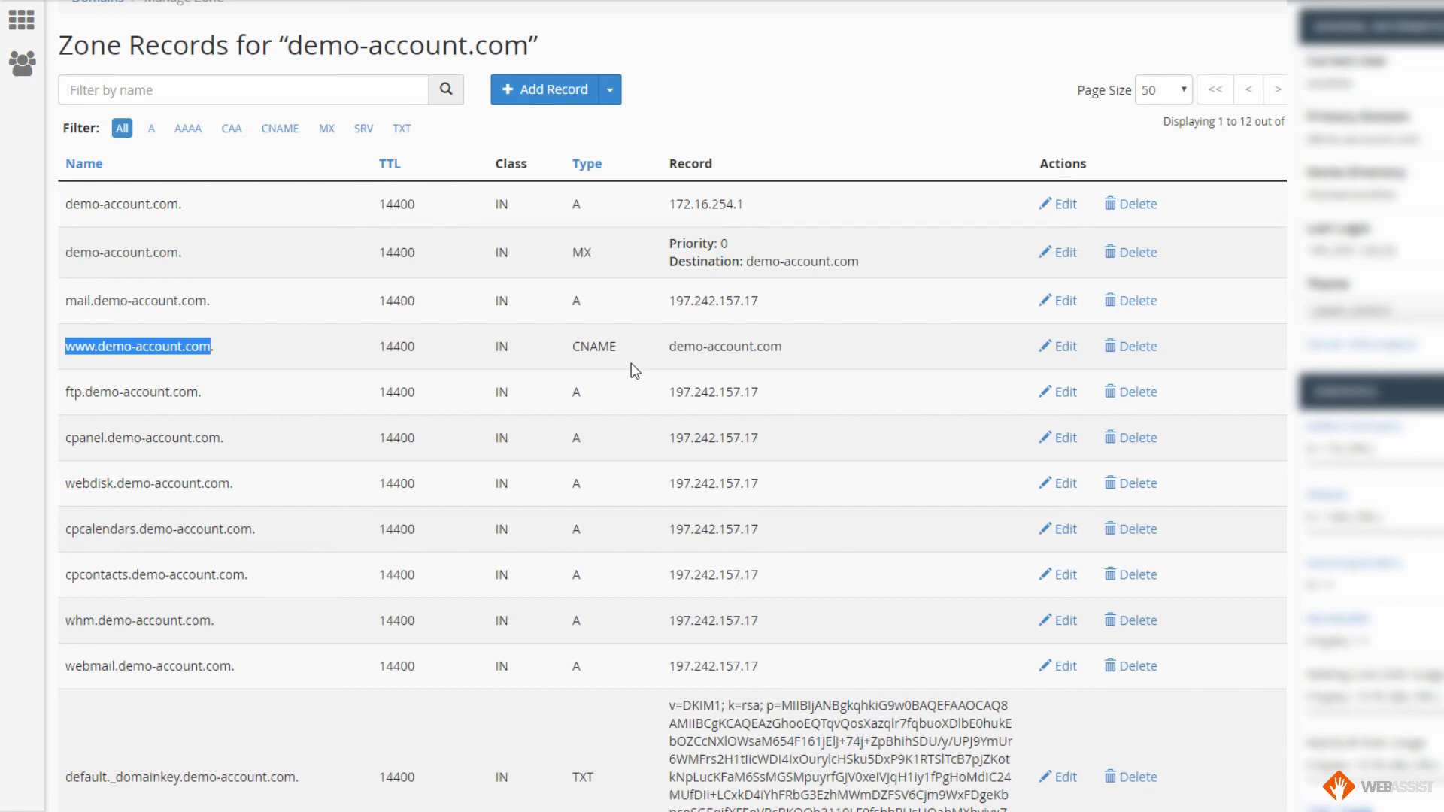
click(671, 344)
drag(674, 348, 775, 347)
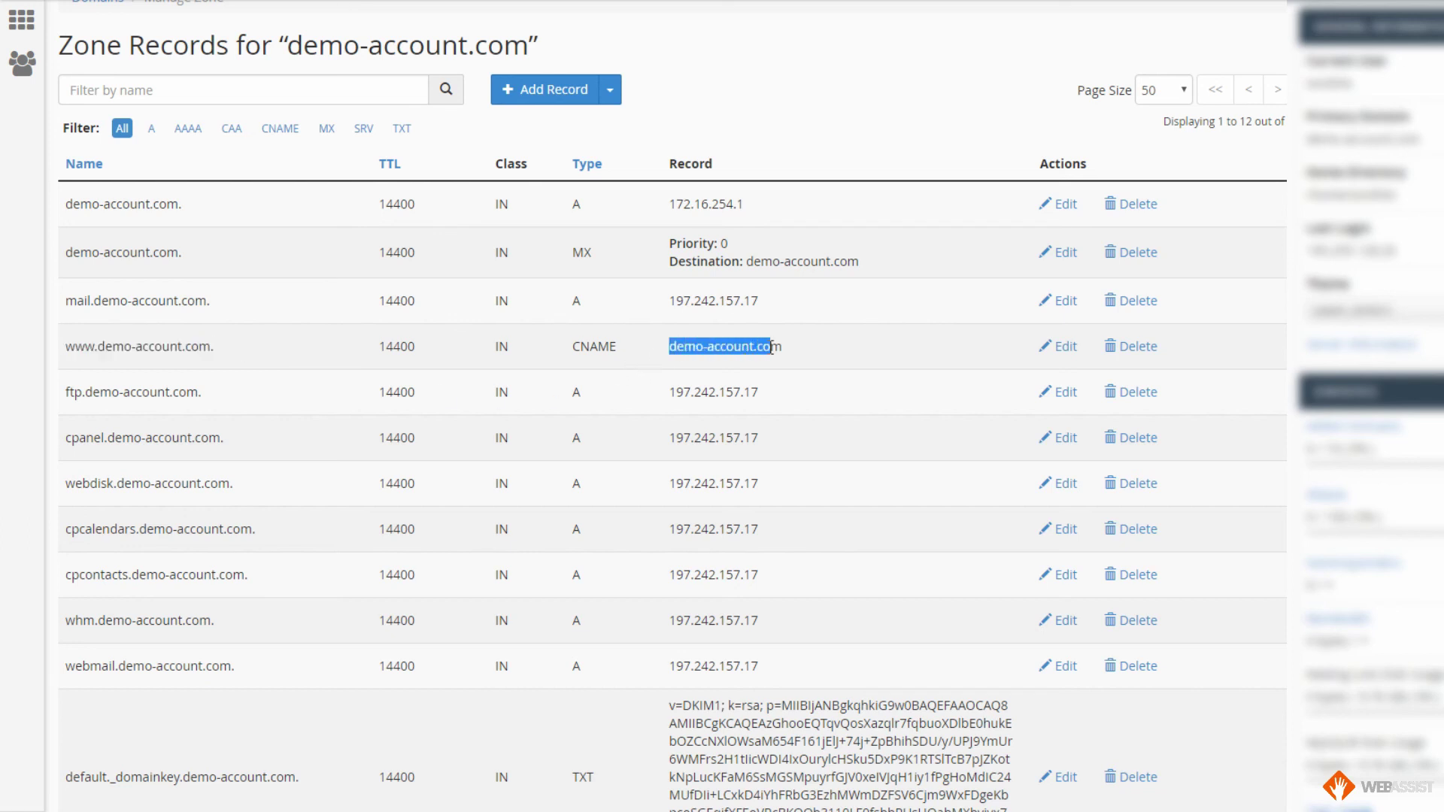
drag(66, 203, 187, 204)
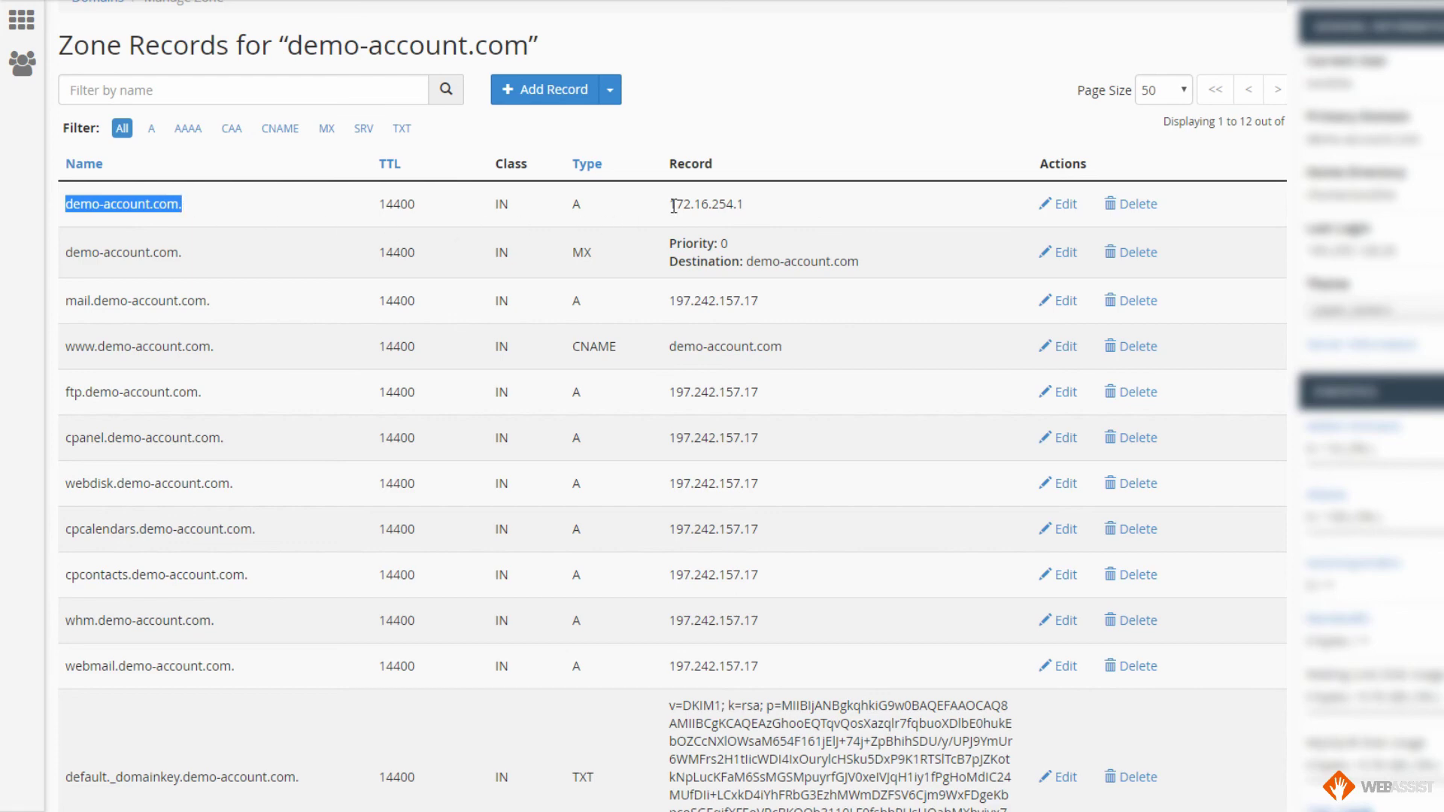
drag(672, 205, 752, 206)
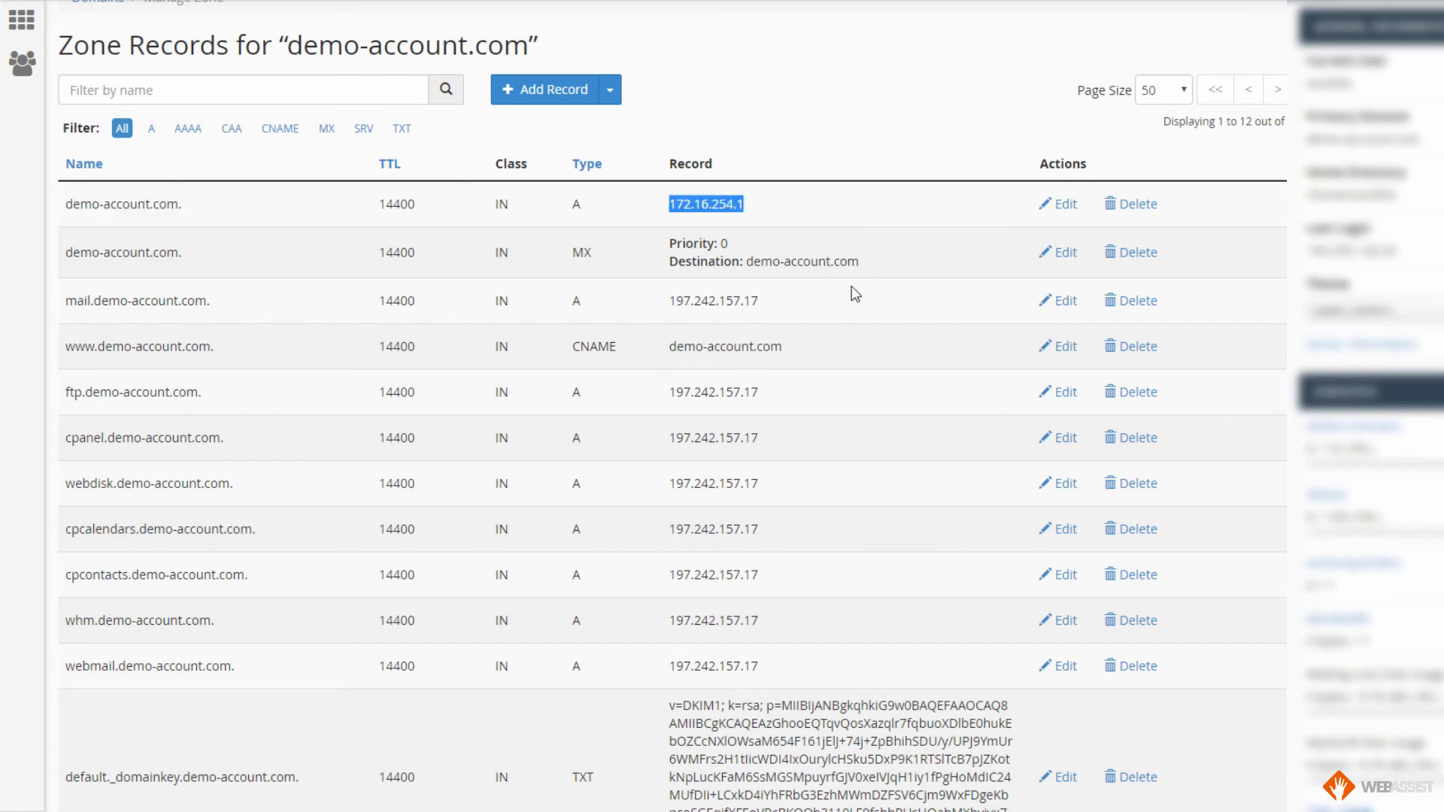